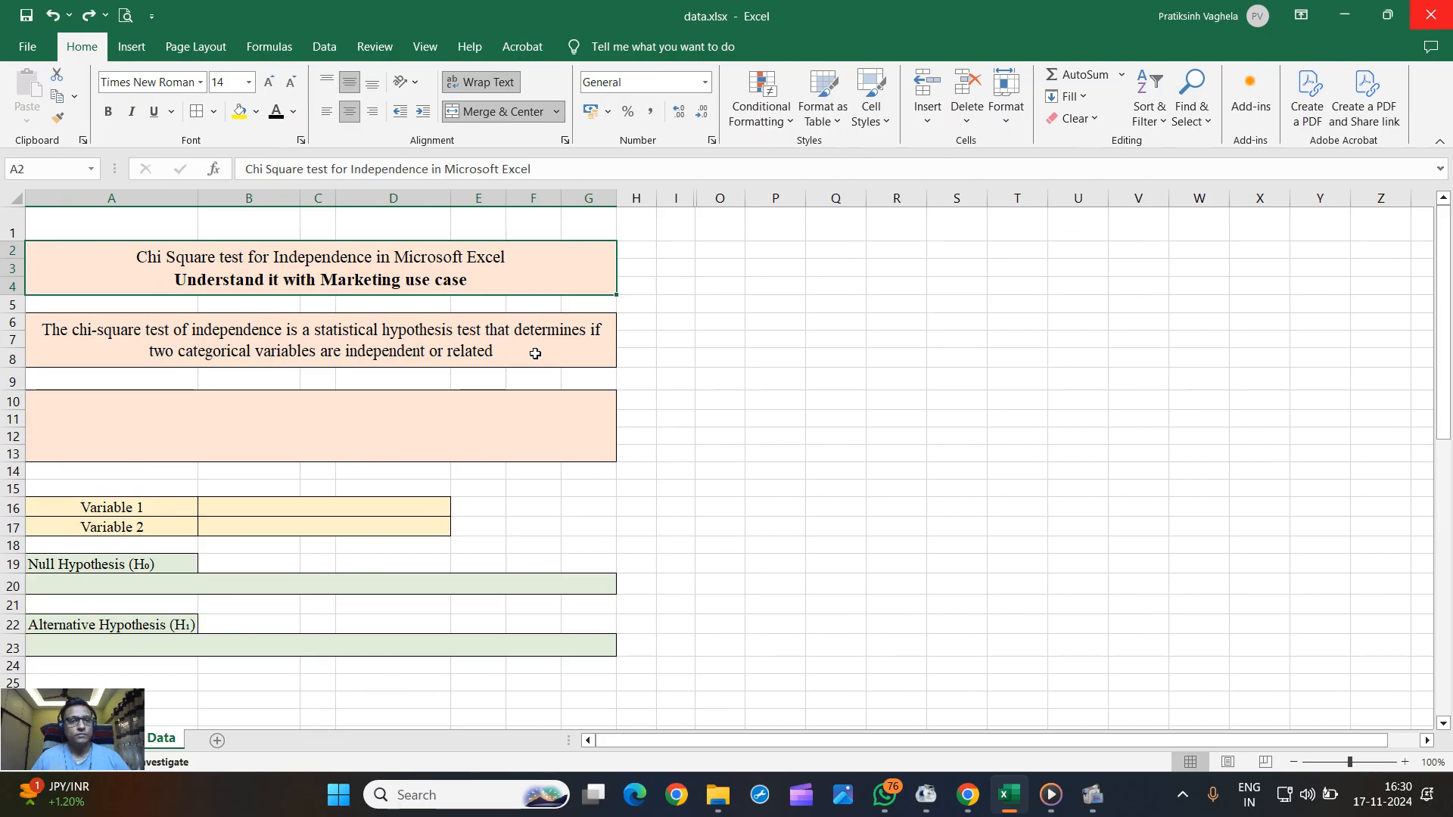
- Undo the hiding of the scenario text in A10 and of the variable names Age Group in B16 and Advertisement preference. in B17
left_click(521, 441)
key("ctrl+z")
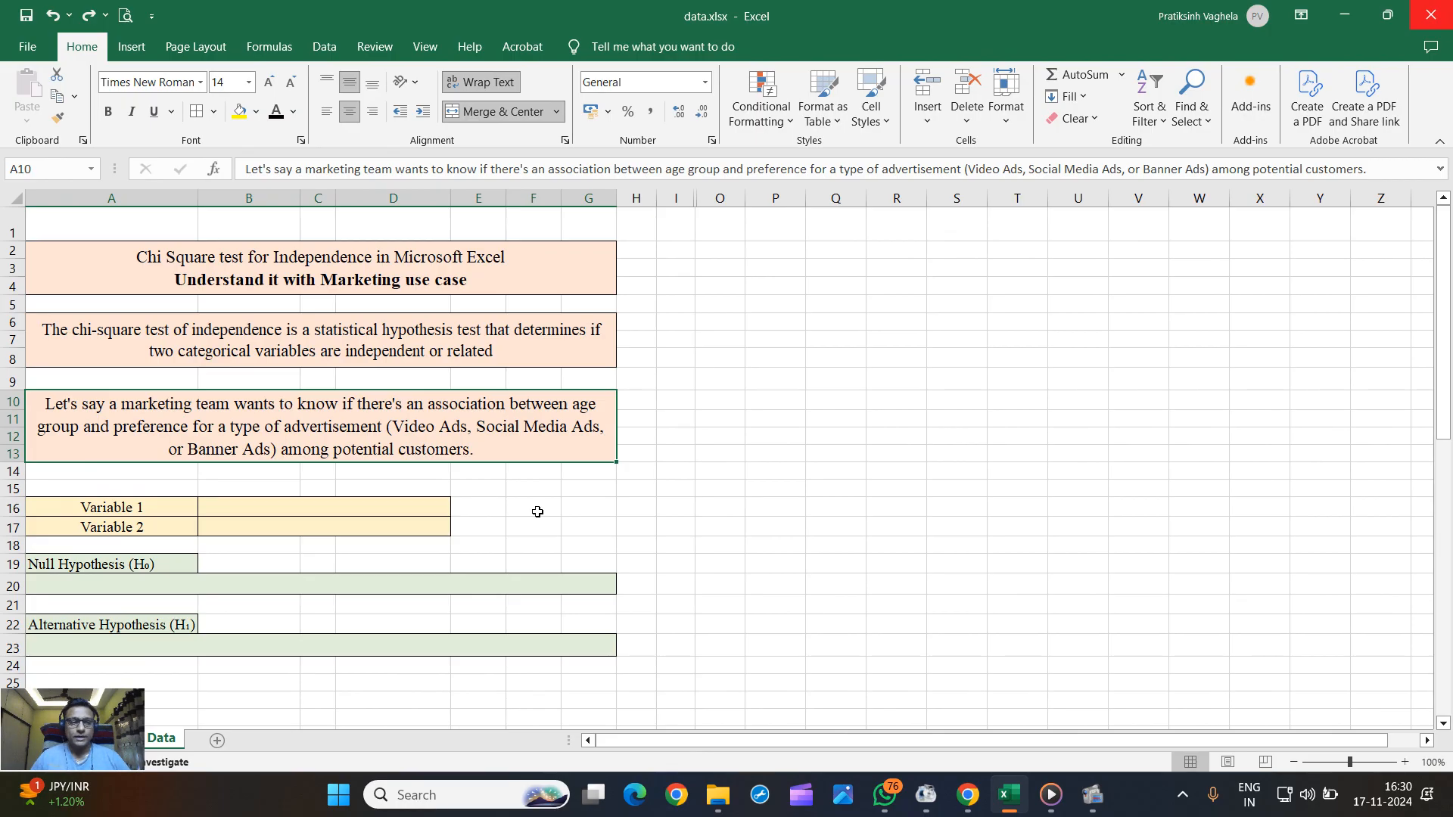
left_click(441, 506)
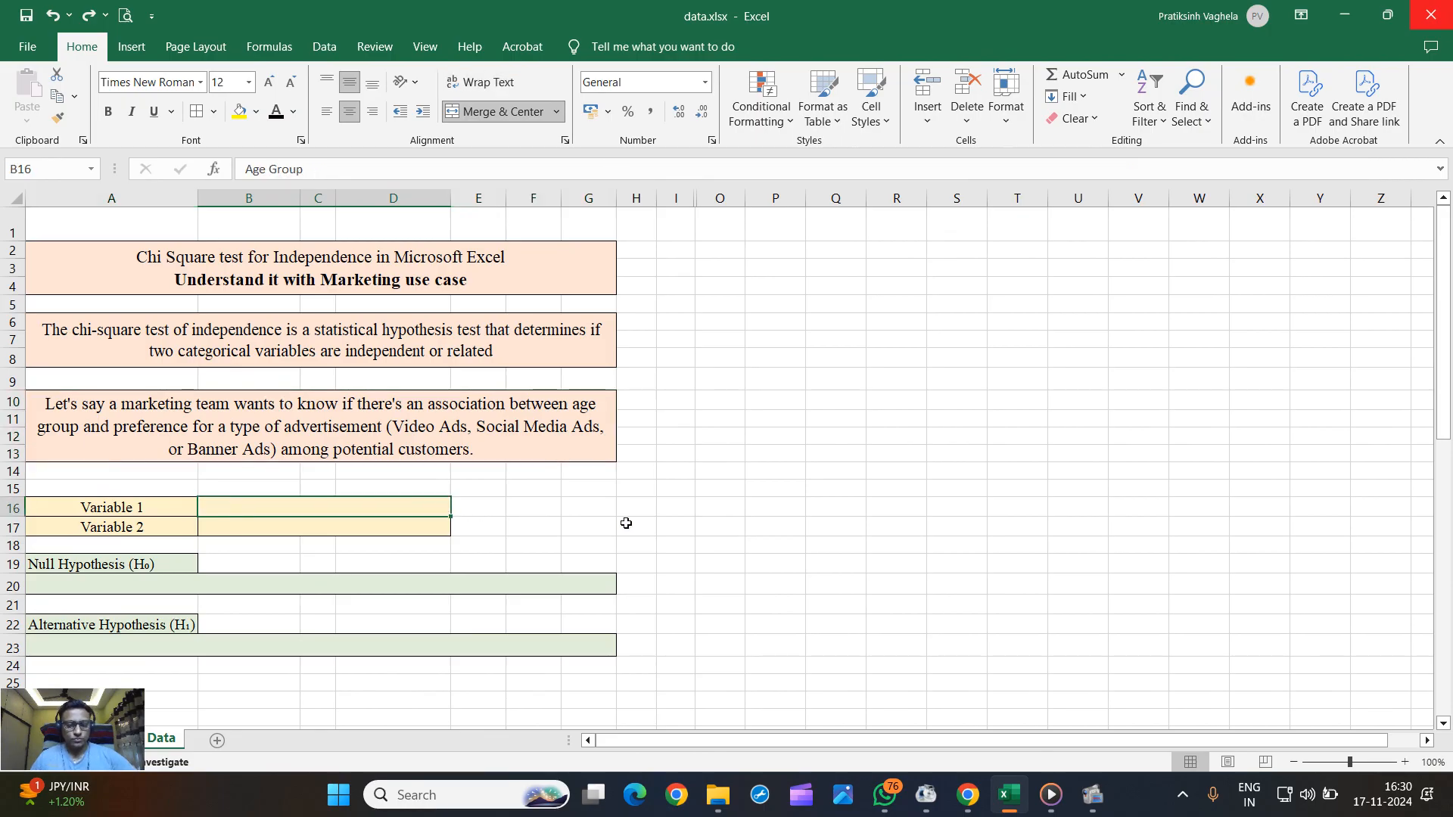
key("ctrl+z")
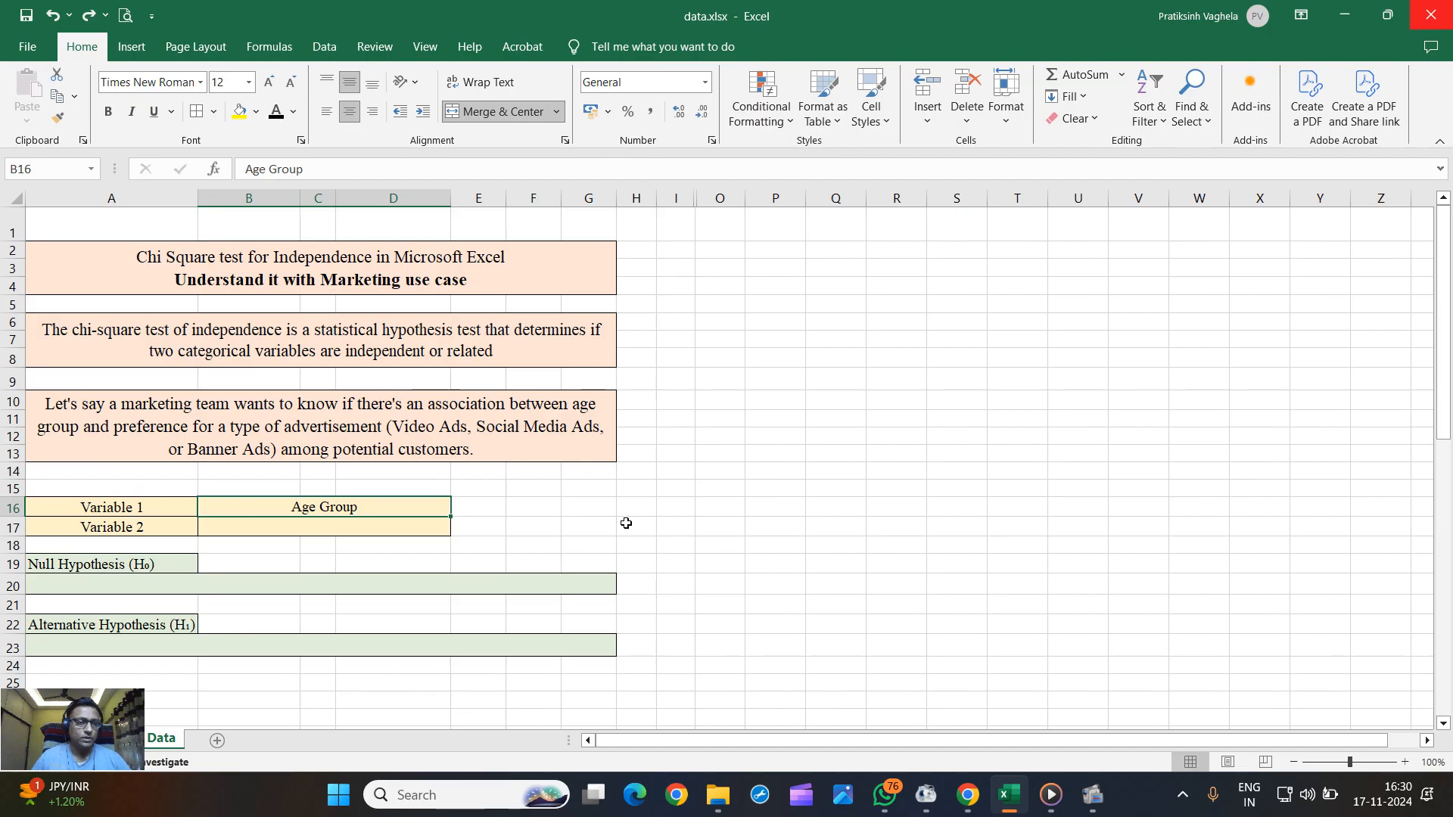
left_click(420, 524)
key("ctrl+z")
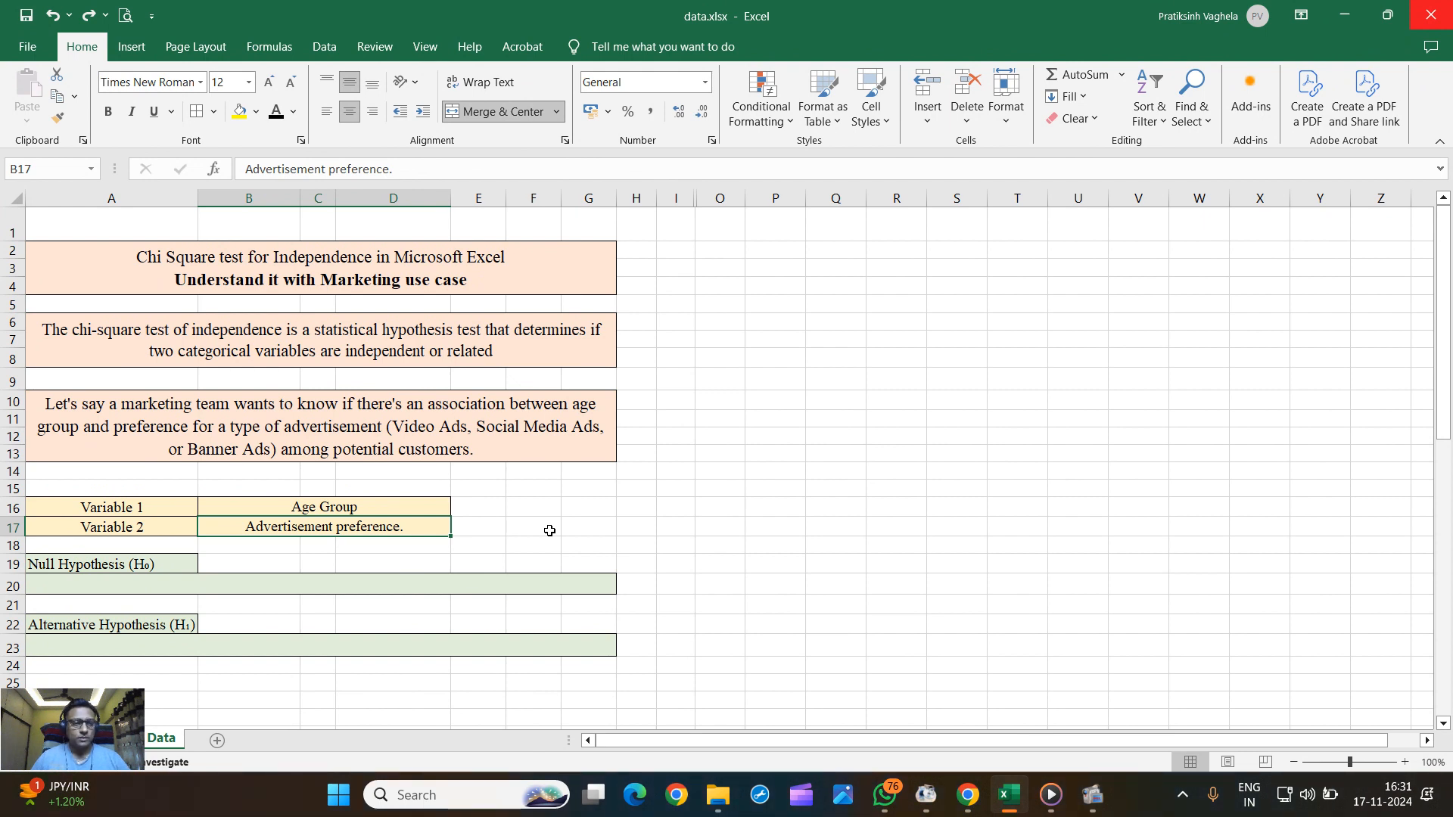
- Undo the hiding of the null hypothesis statement in A20 and the alternative hypothesis statement in A23
left_click(533, 589)
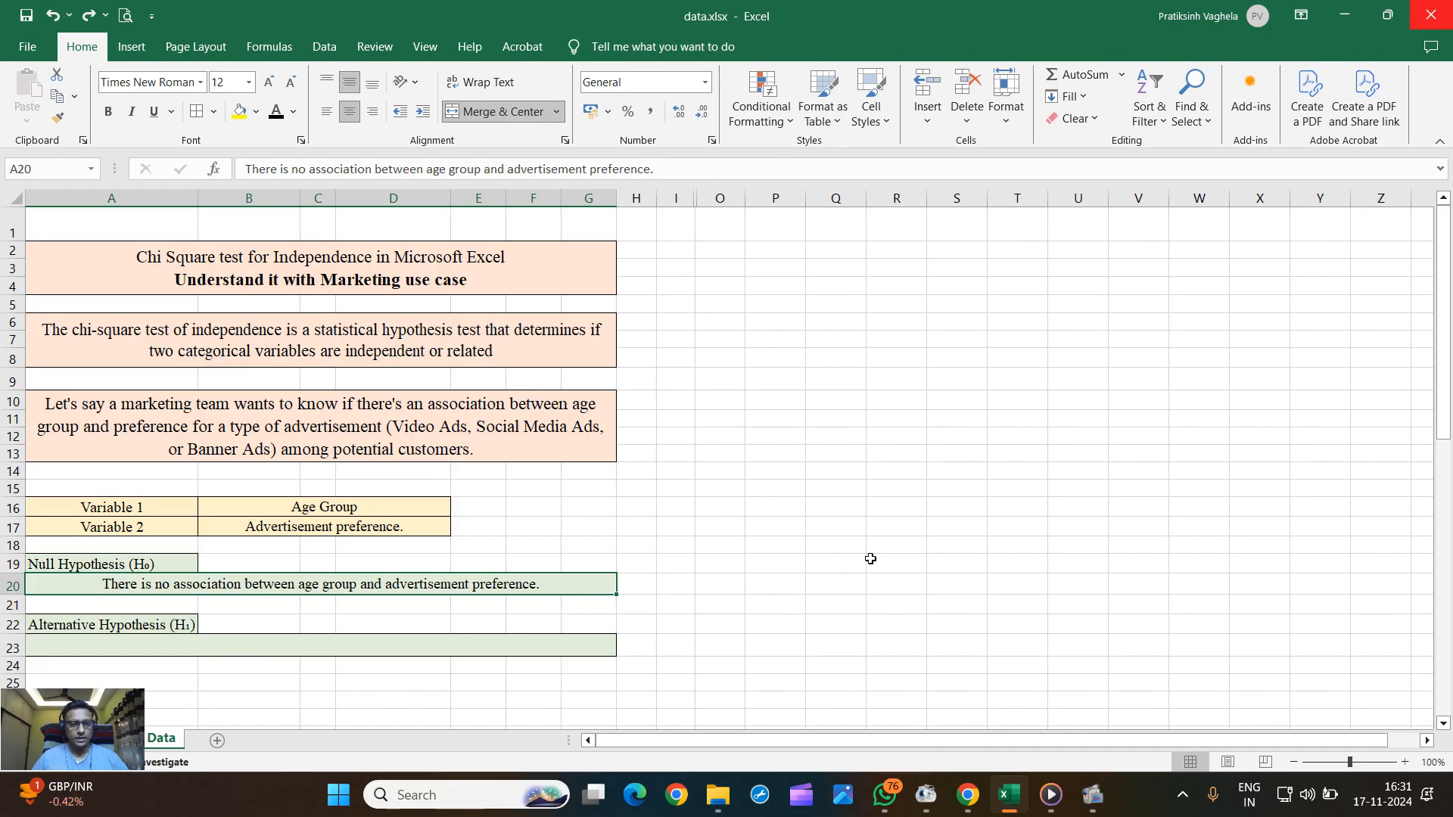
left_click(599, 641)
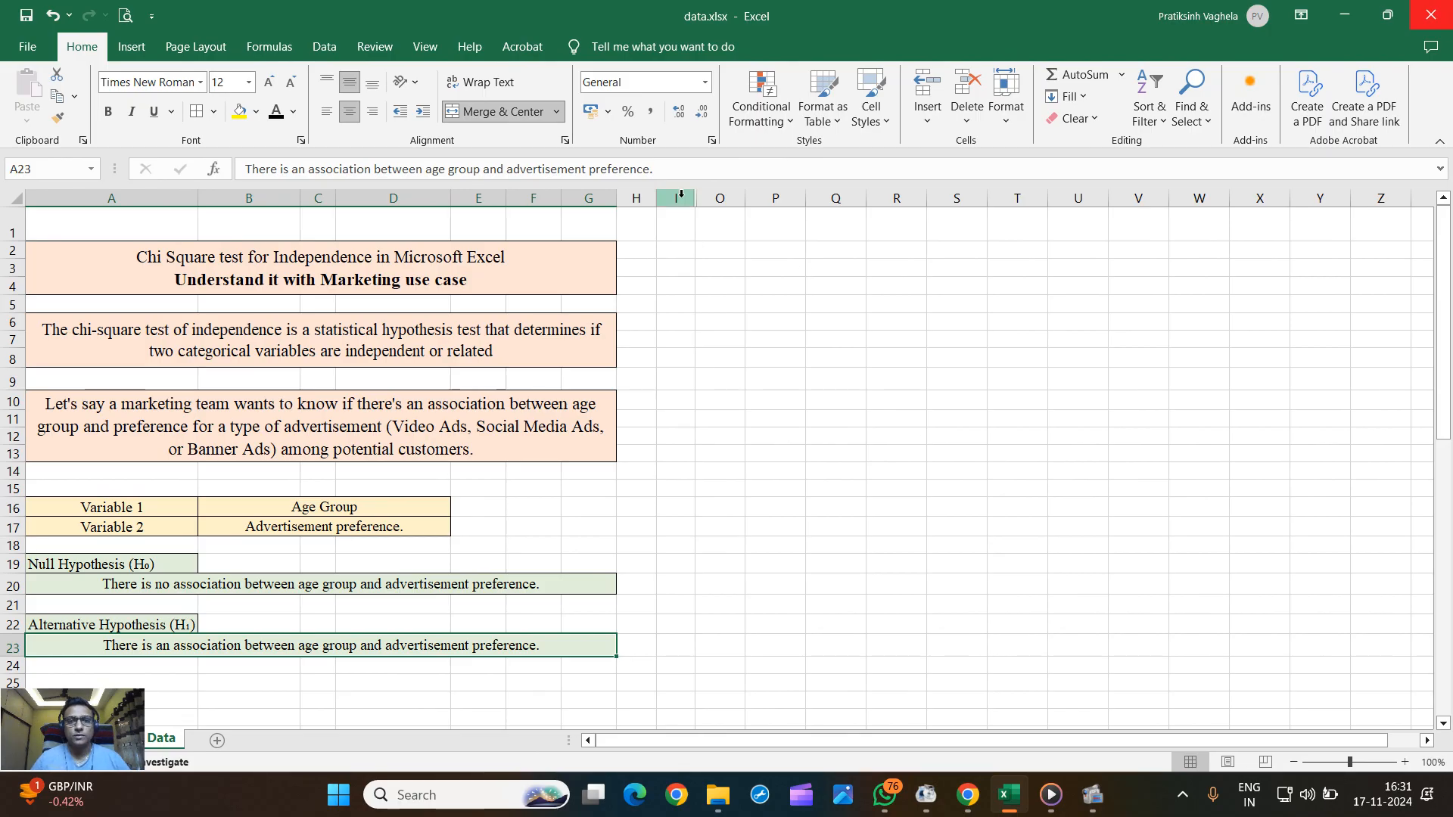
- Unhide columns J to N, between columns I and O, to bring back the observation tables
left_click_drag(677, 197, 731, 196)
right_click(728, 199)
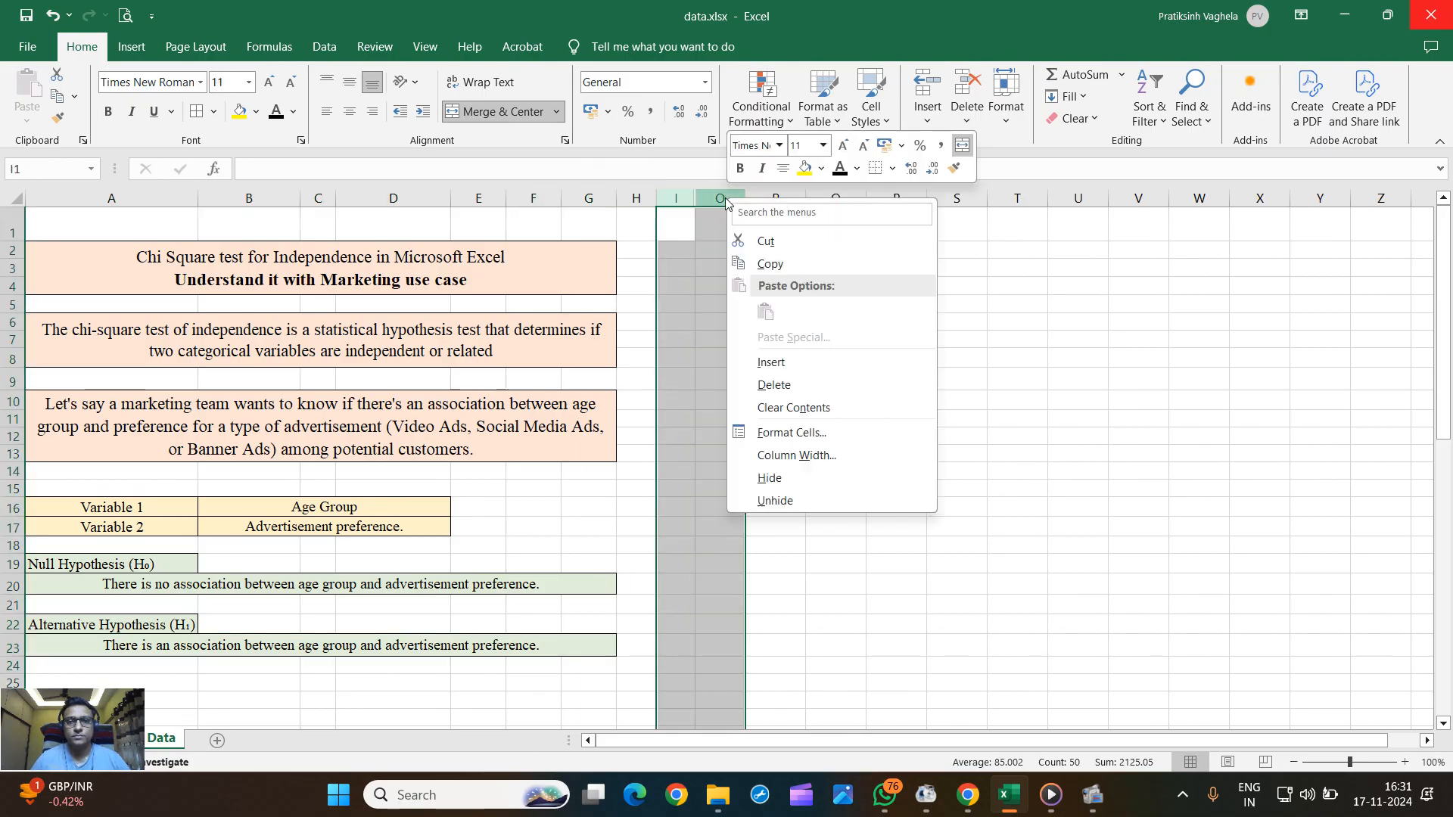
key("Escape")
double_click(698, 201)
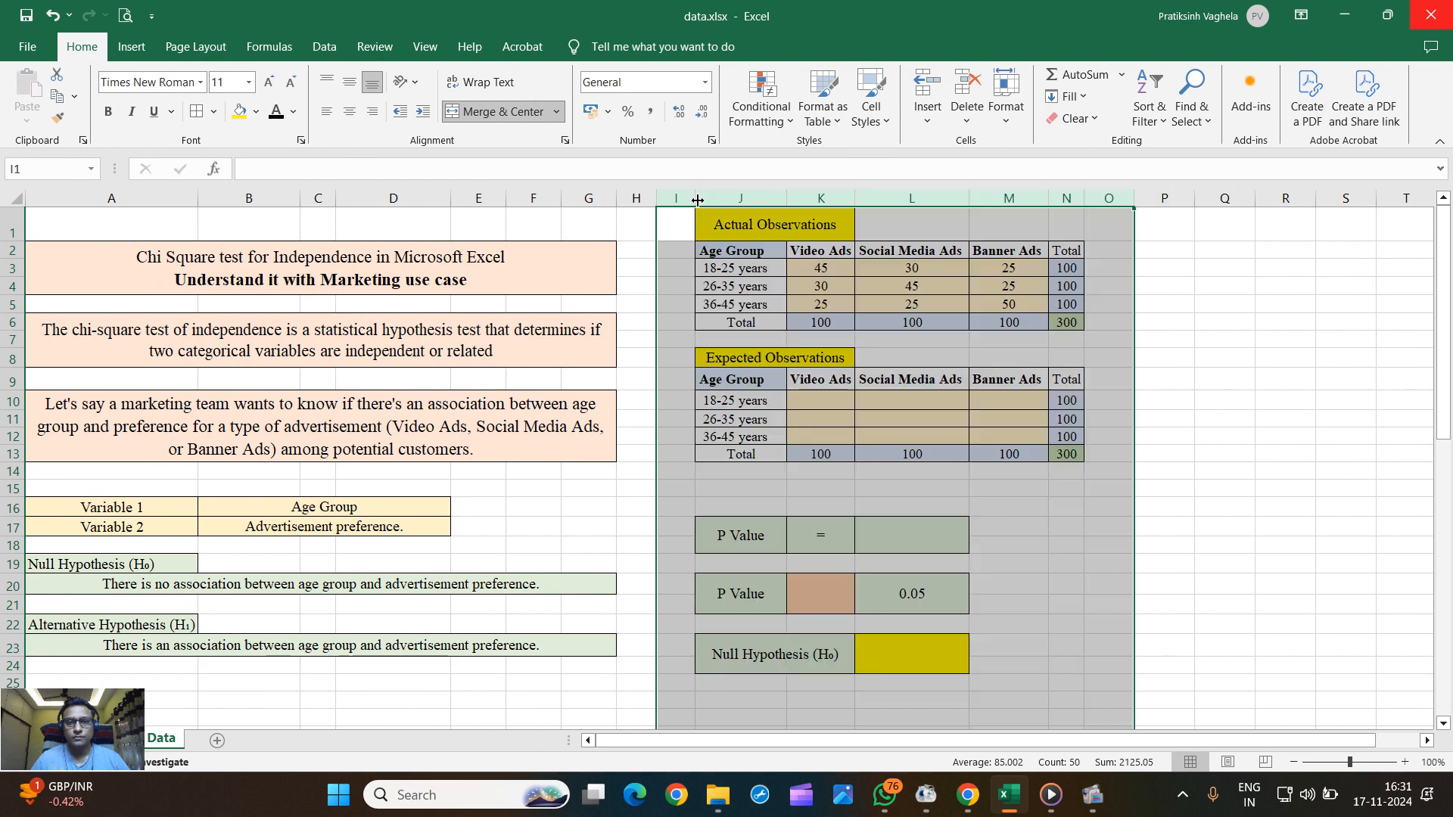
left_click(843, 303)
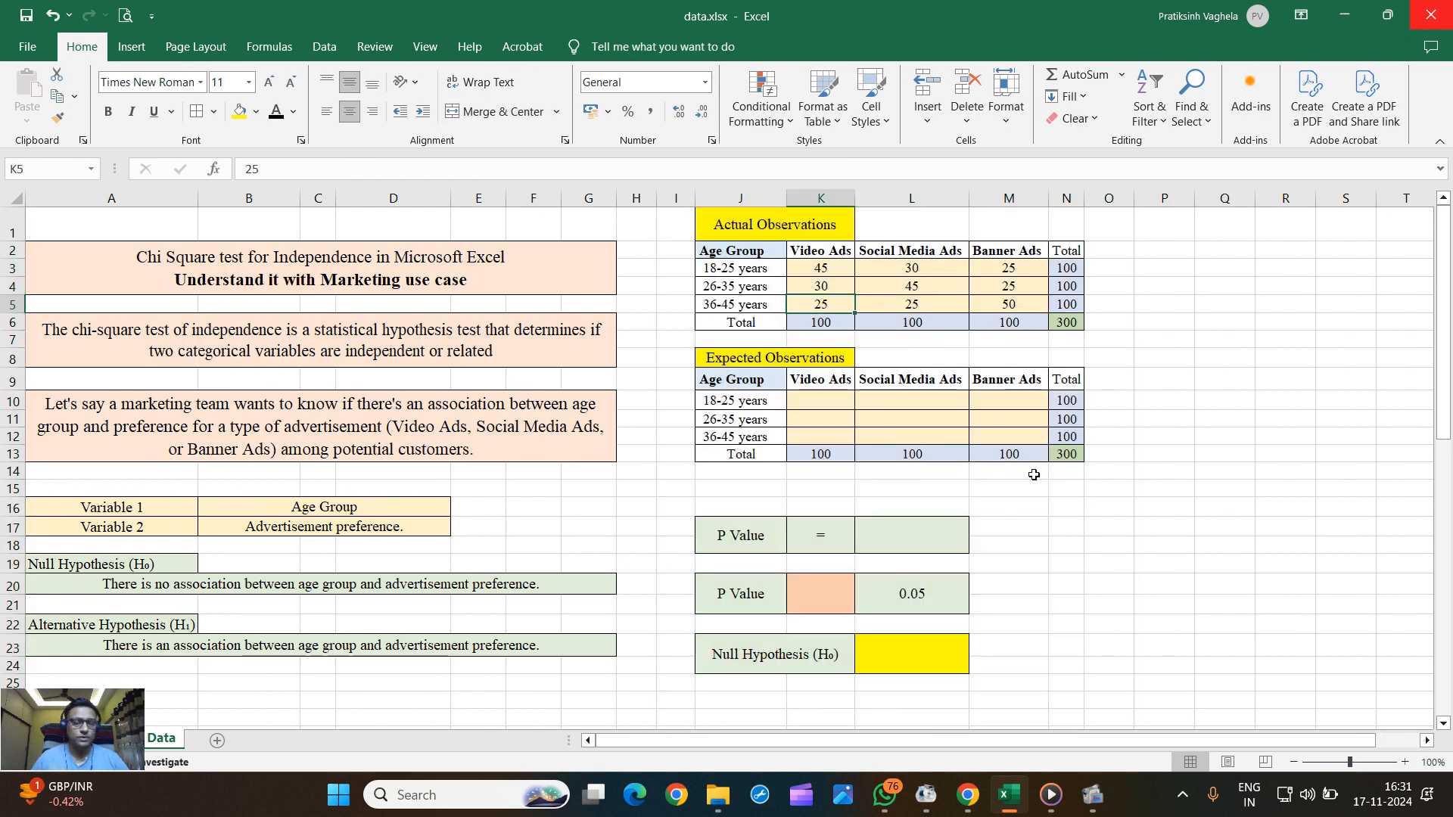
- Examine the Actual Observations table's age groups, advertisement types, counts and totals
left_click(746, 231)
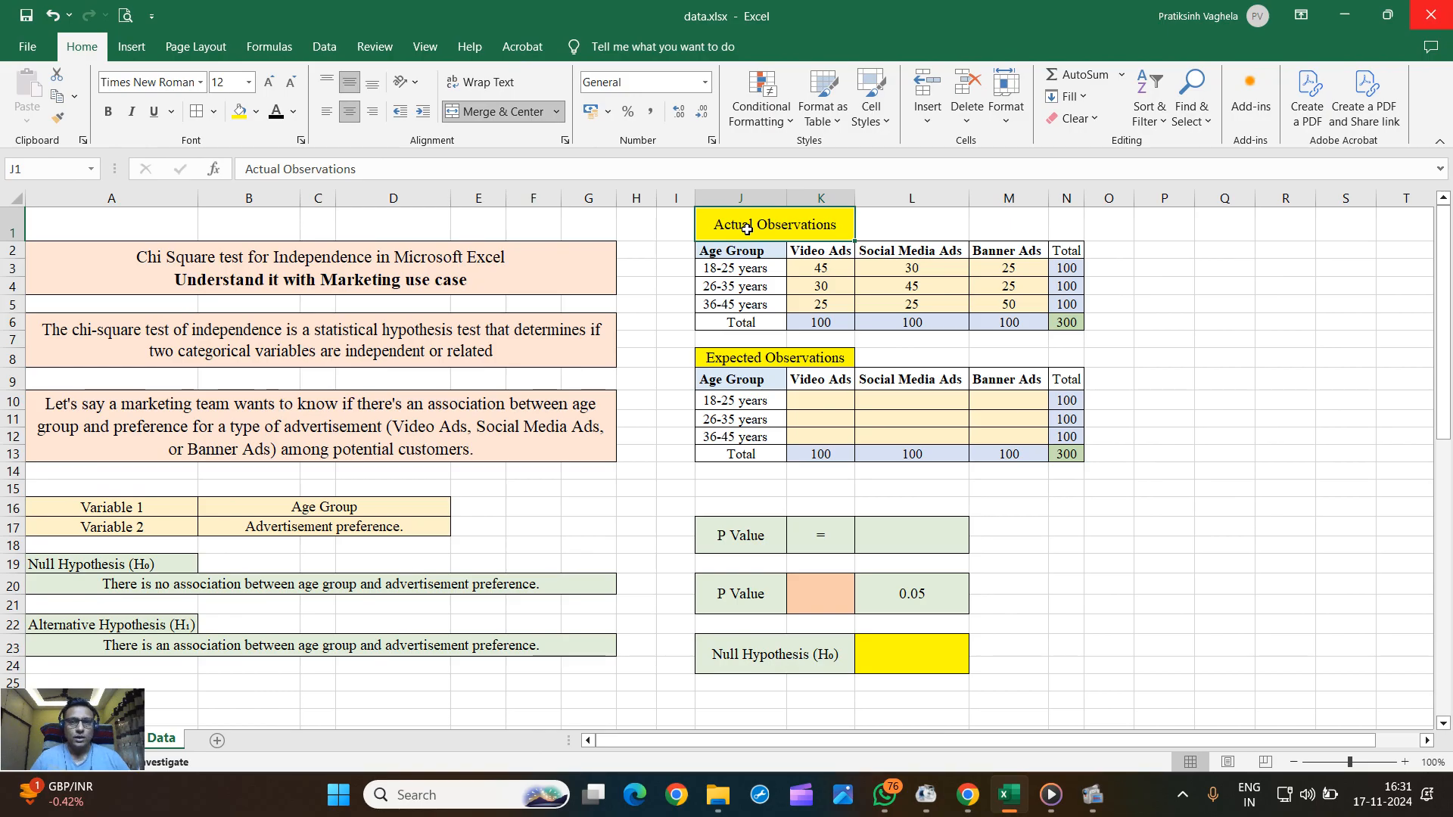
left_click_drag(757, 271, 757, 306)
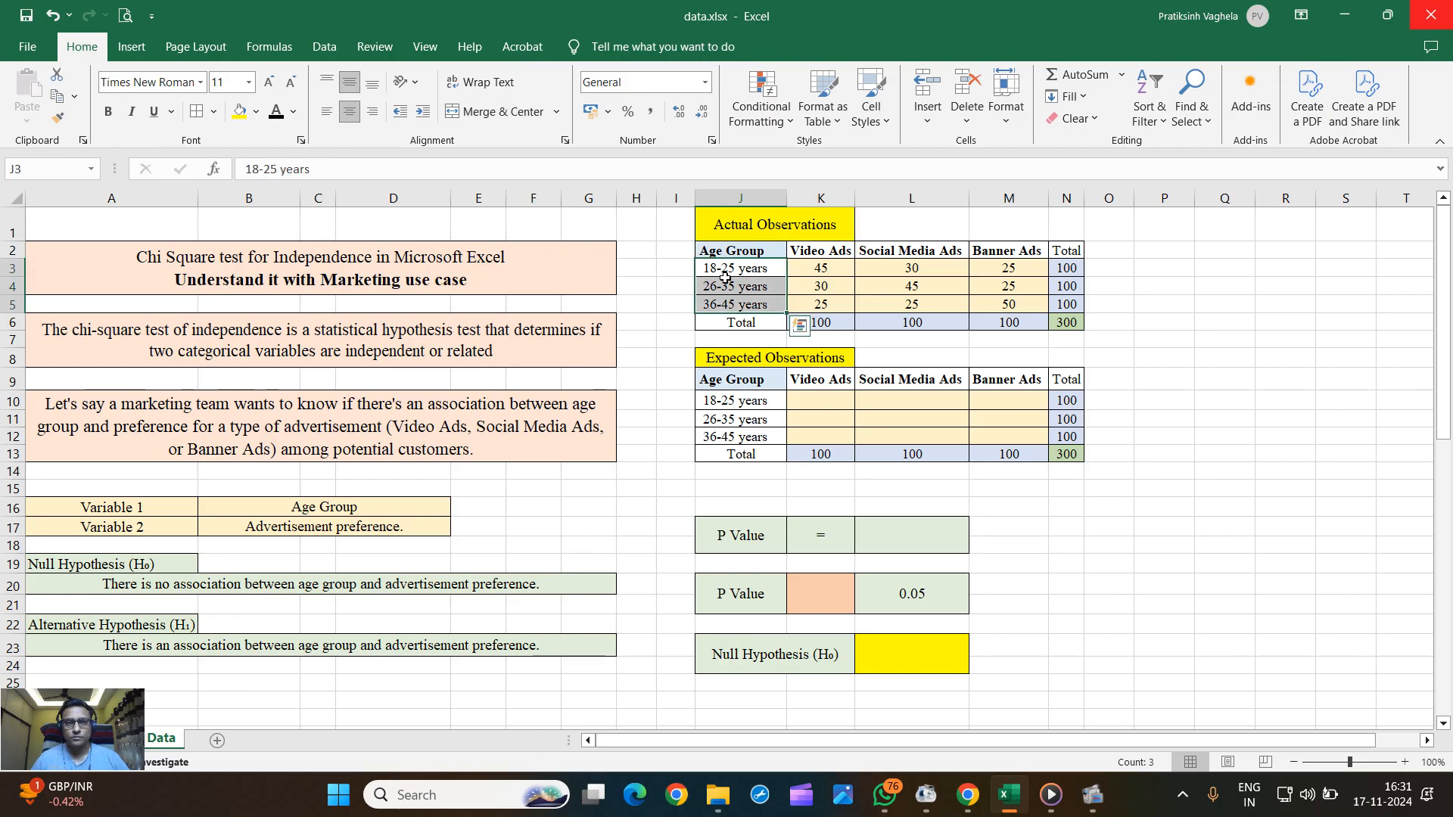
left_click(720, 289)
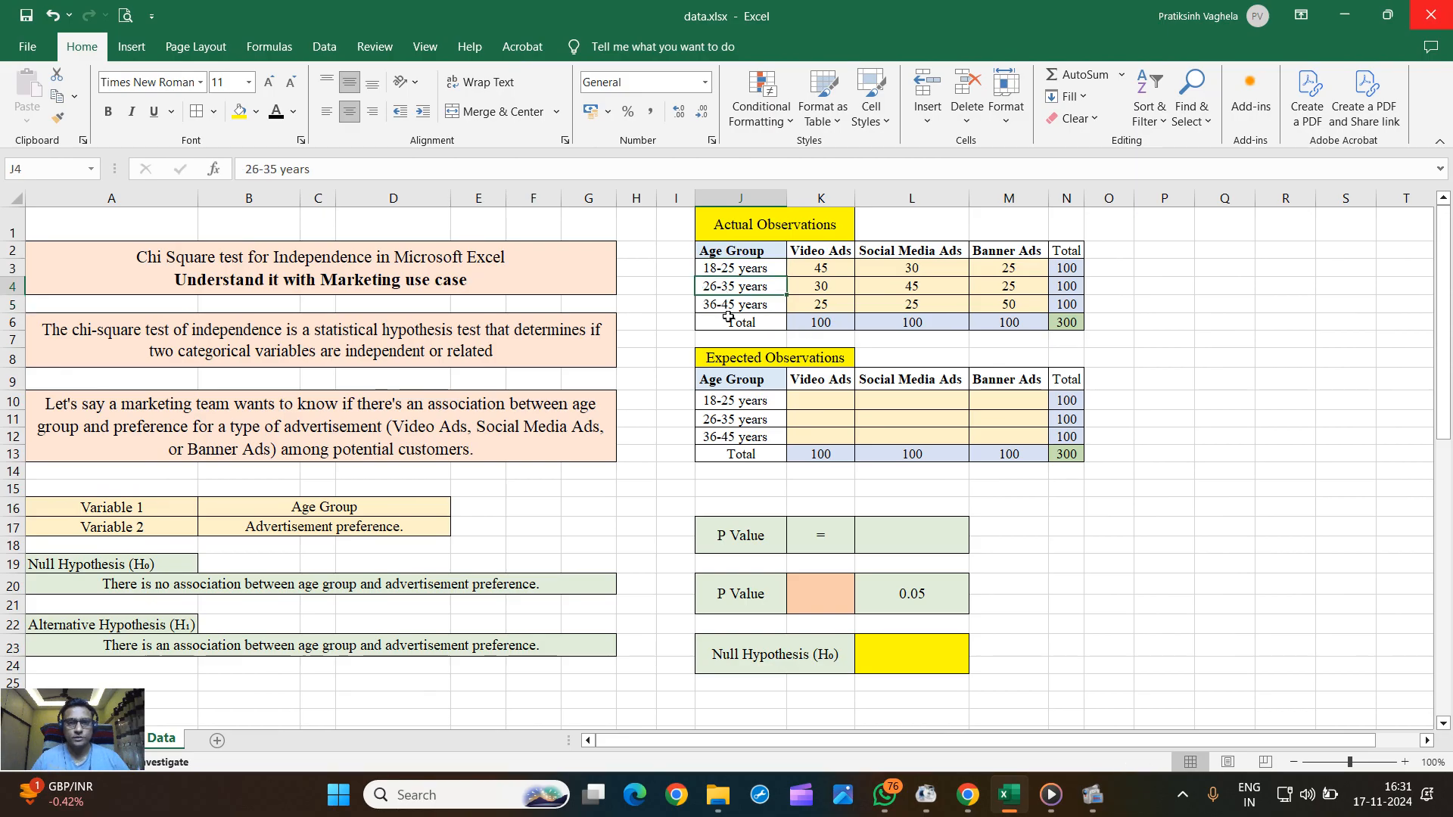
left_click(723, 307)
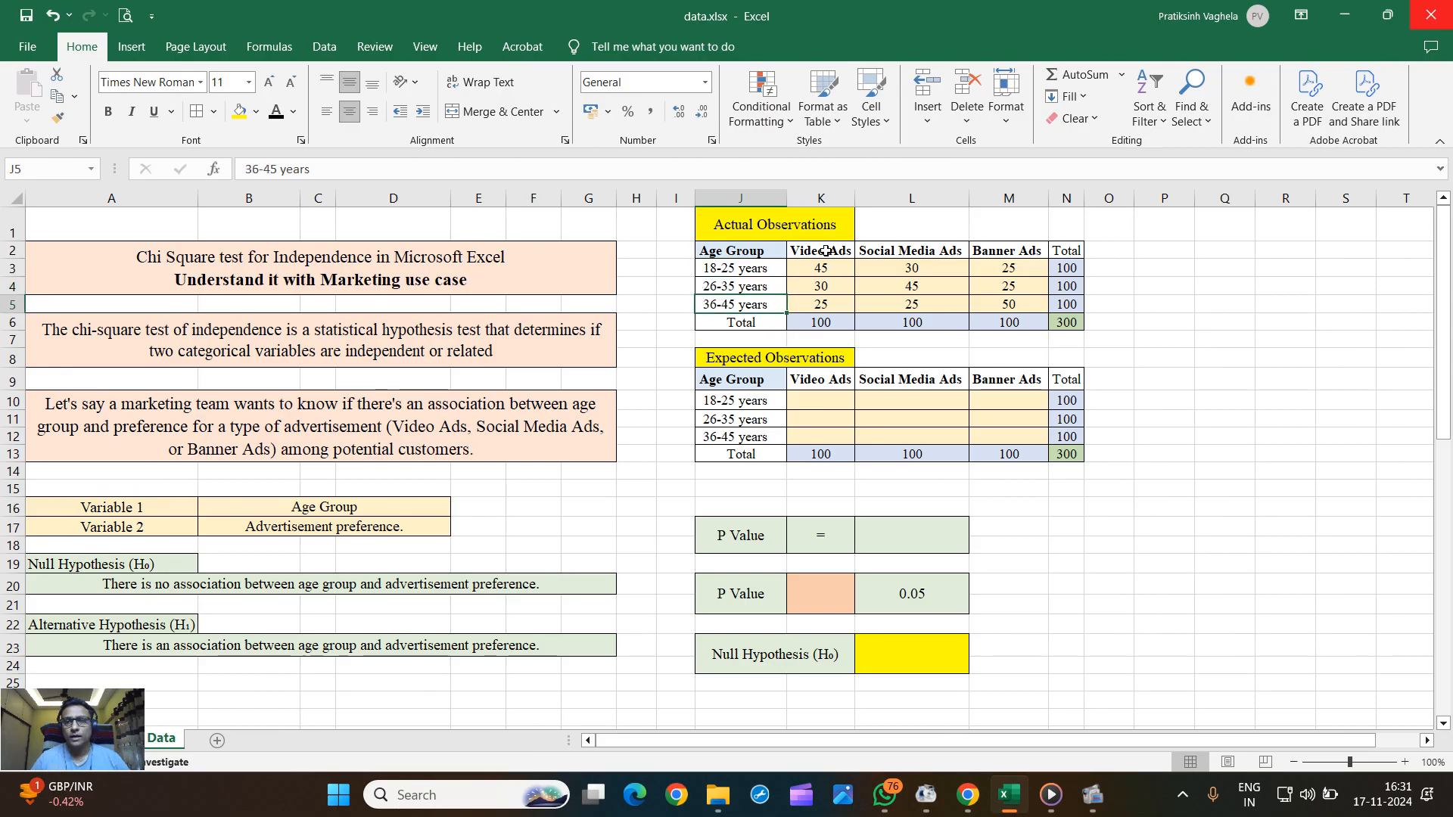
left_click_drag(831, 250, 1011, 252)
left_click(1191, 378)
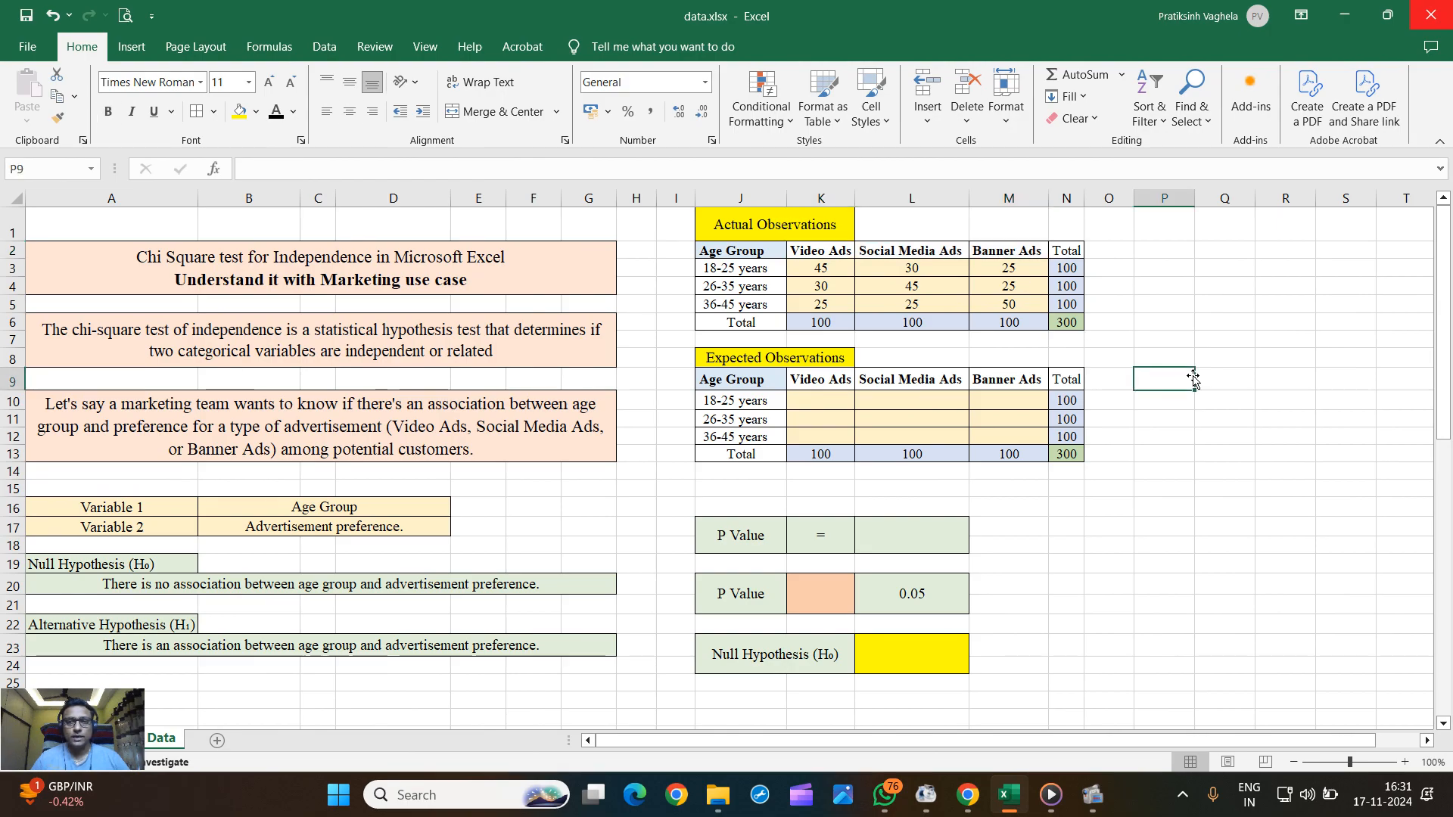
left_click_drag(819, 252, 1065, 318)
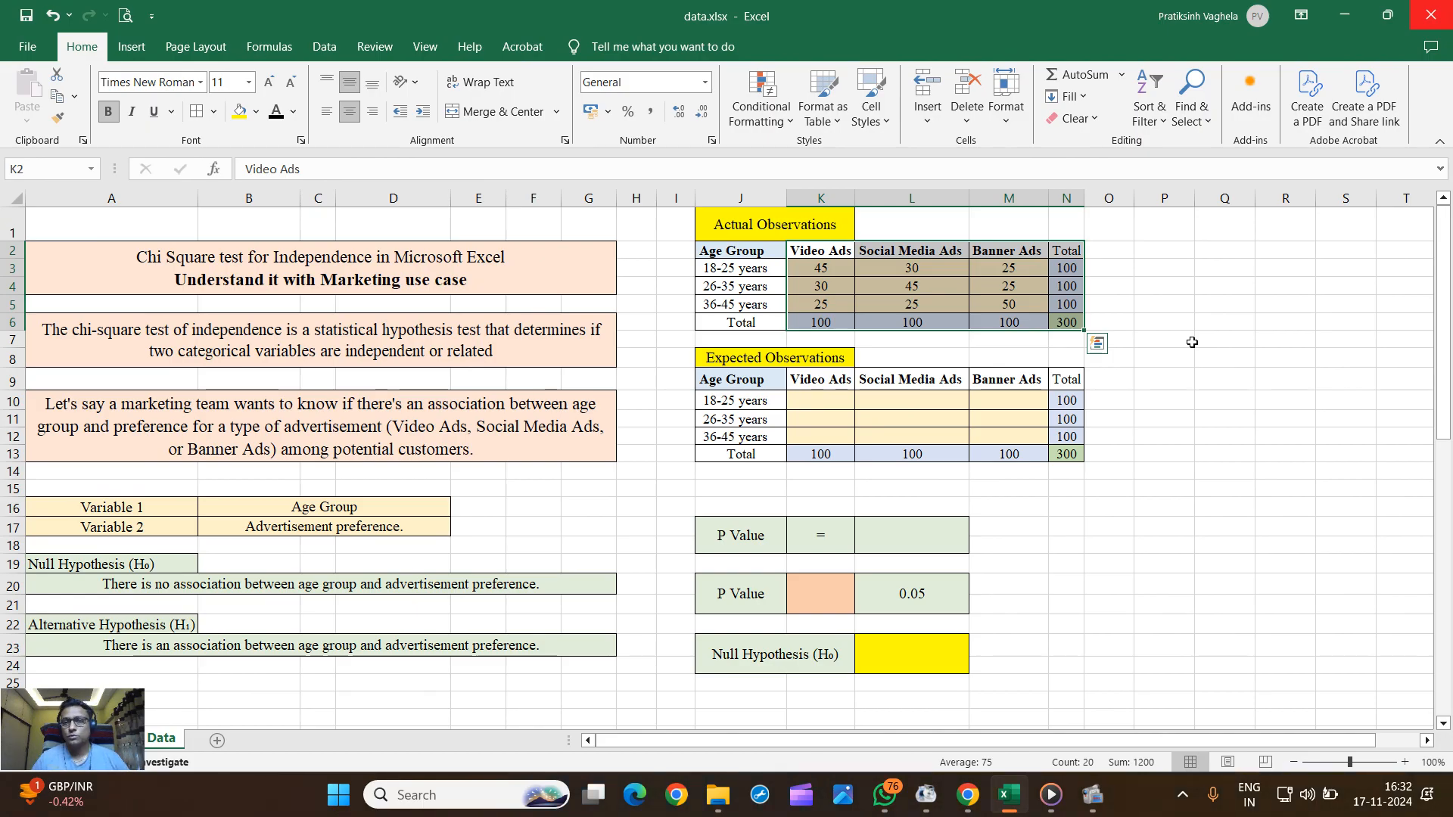
left_click(1182, 398)
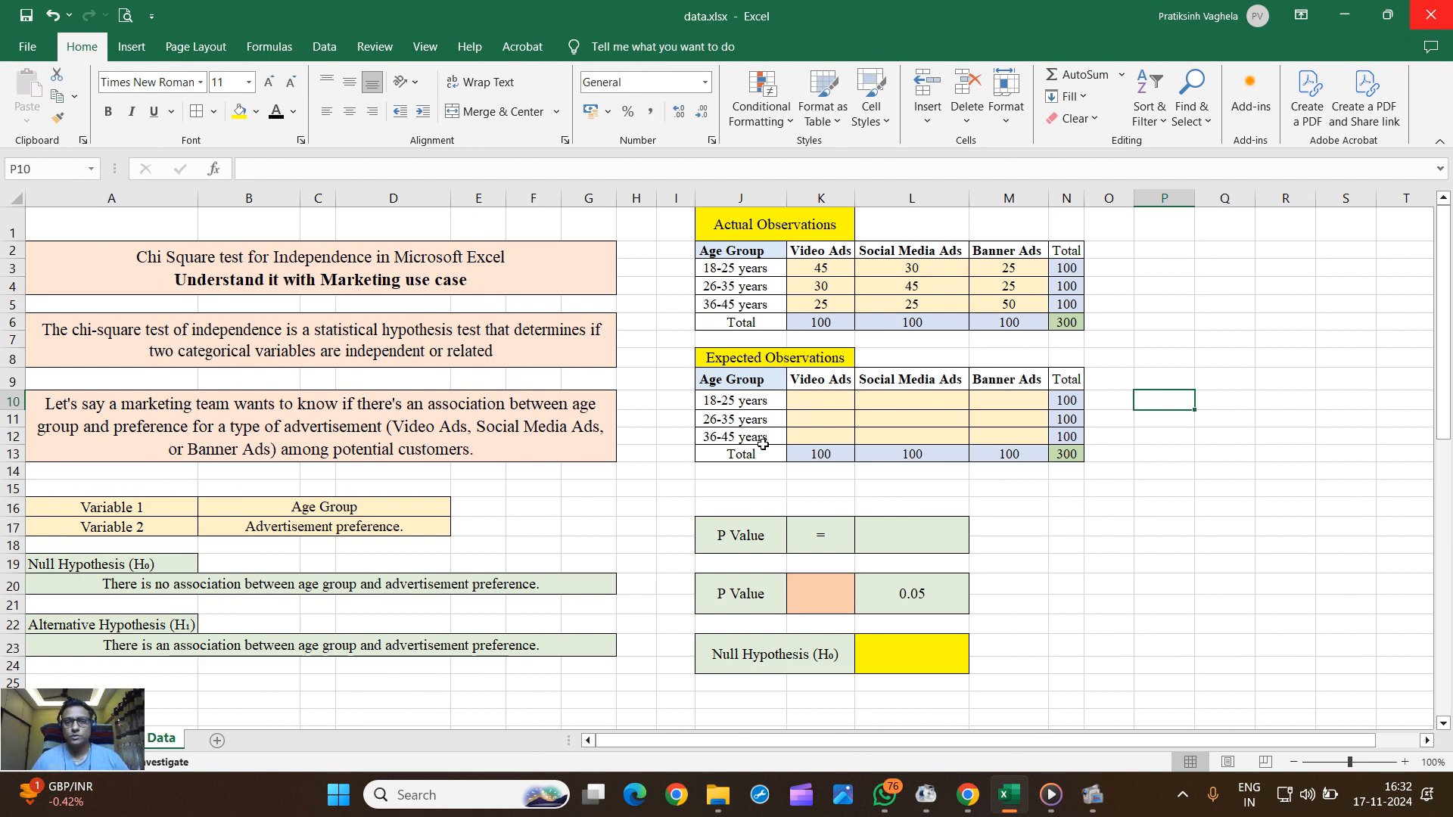
- Calculate the expected count for 18-25 years and Video Ads in K10 with the formula =K13*N10/N13
left_click(804, 400)
left_click_drag(823, 400, 1007, 439)
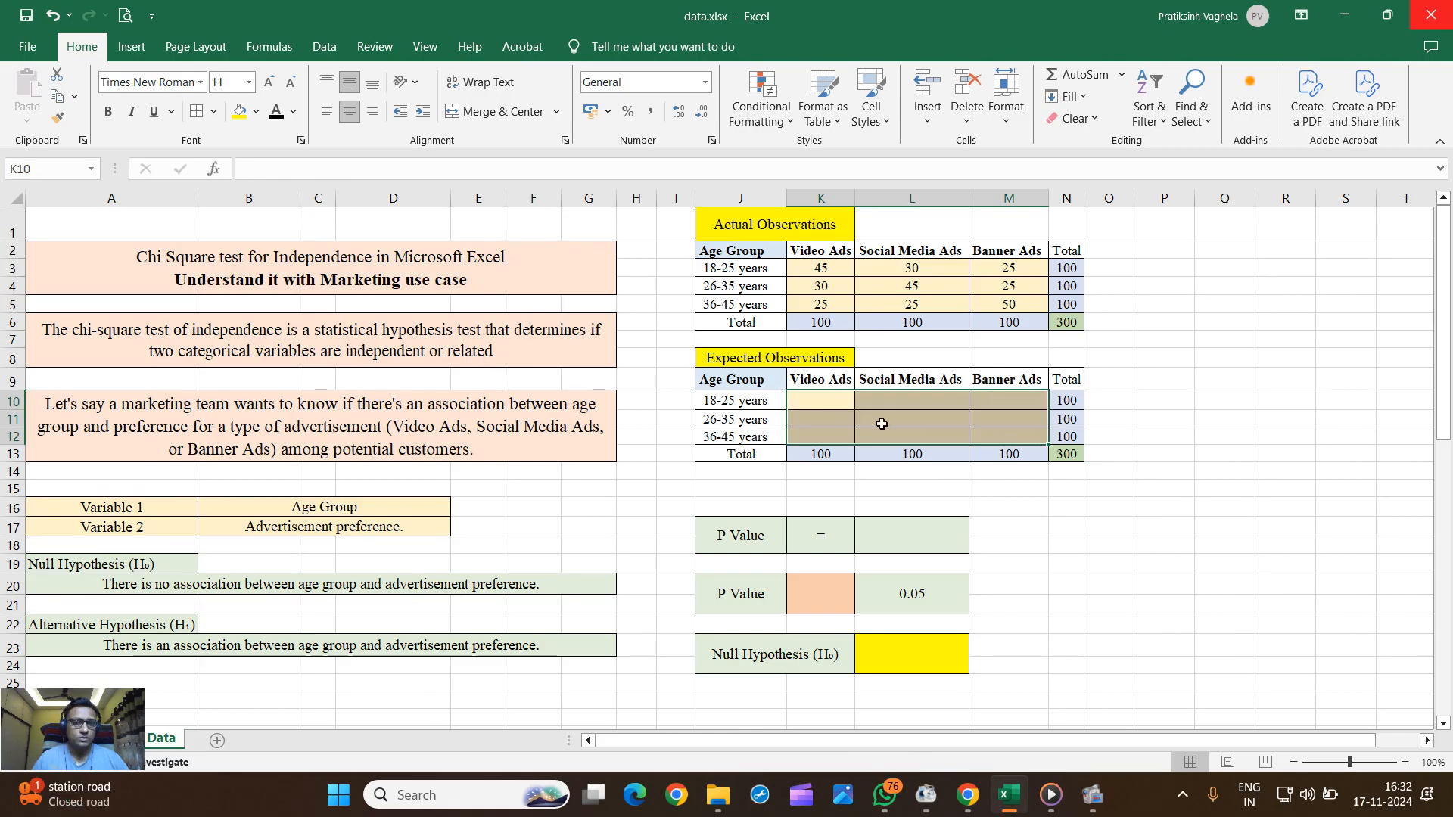
left_click(808, 406)
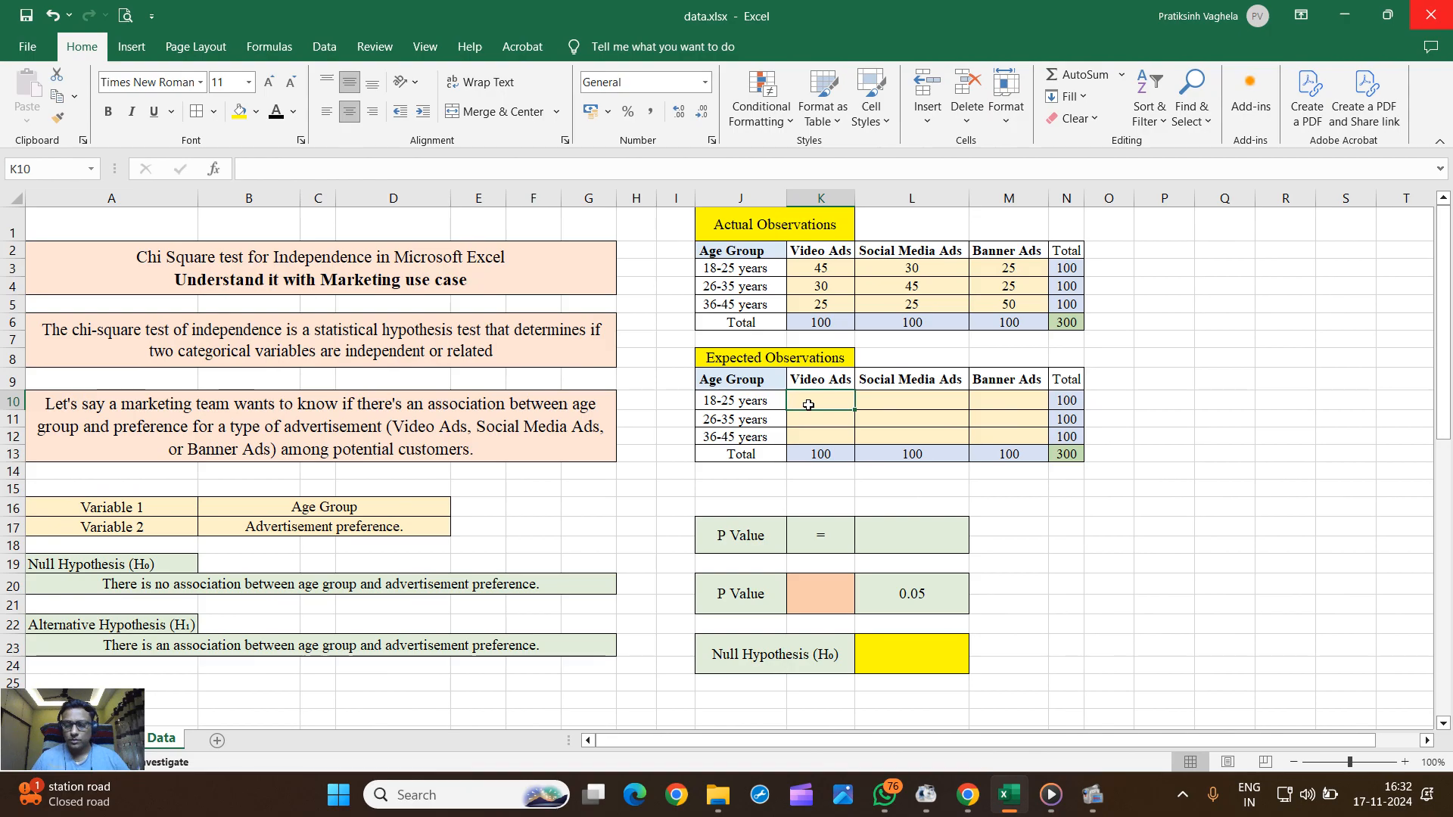
type("=")
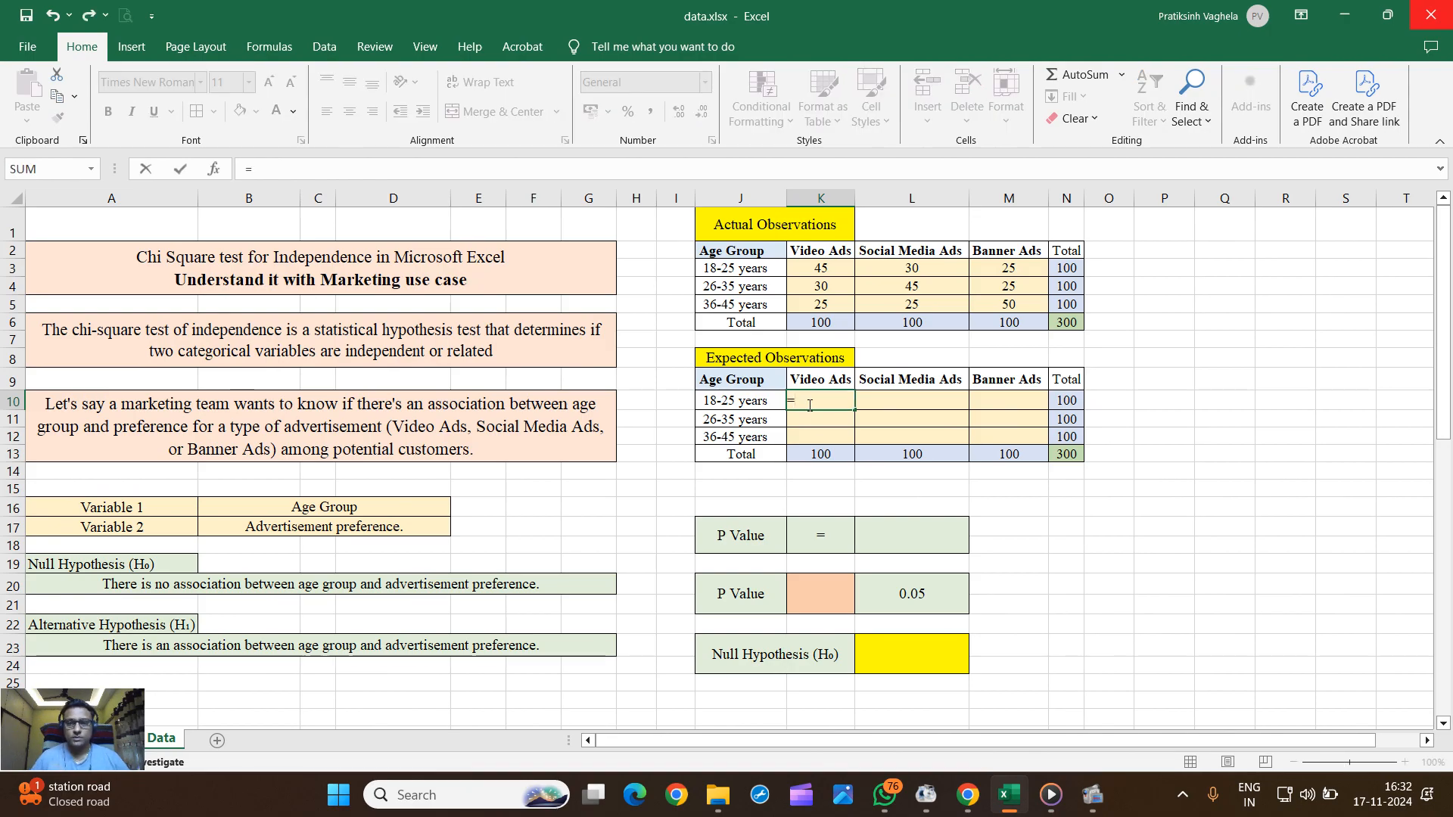
left_click(826, 455)
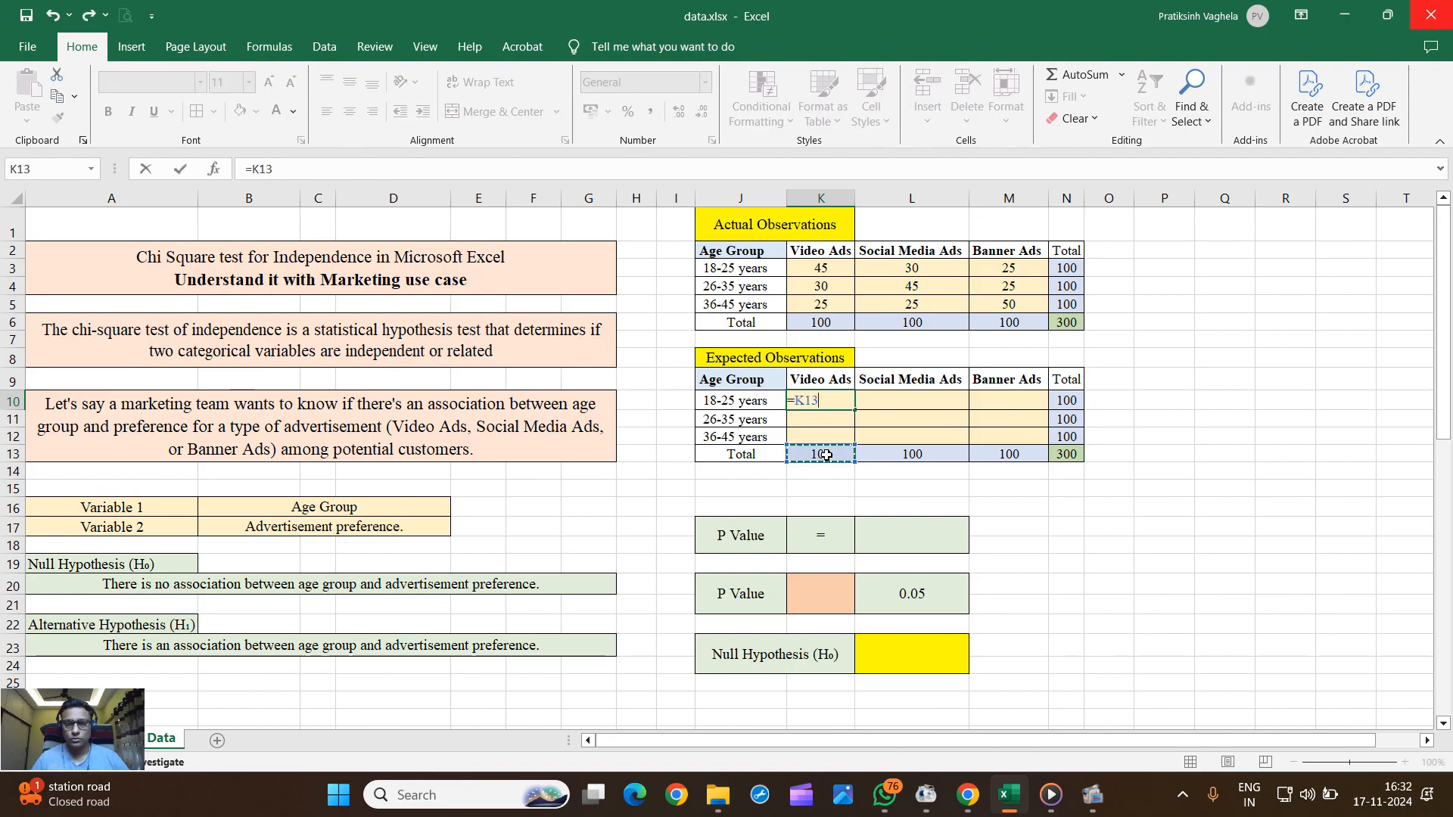
type("*")
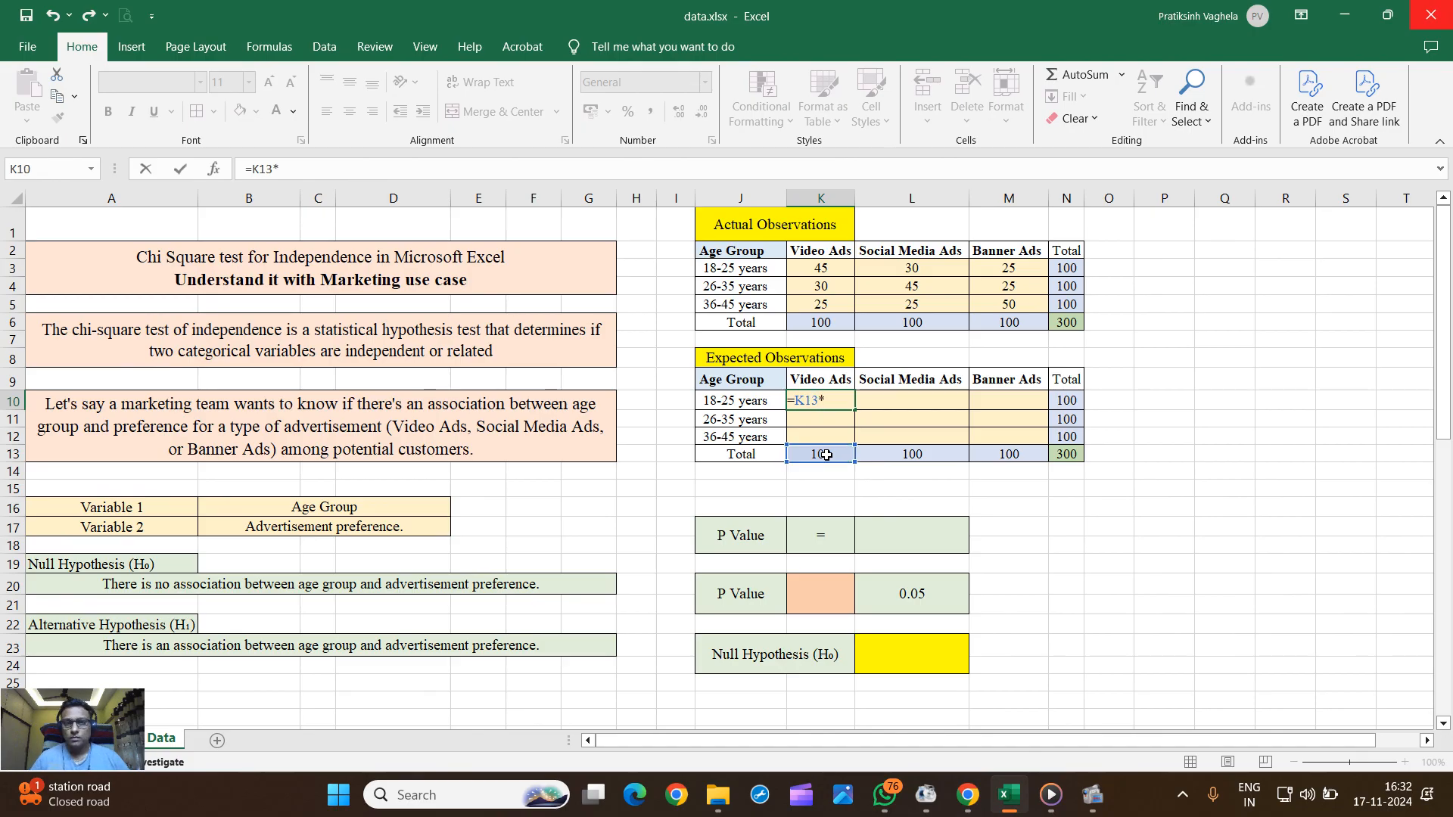
left_click(1075, 401)
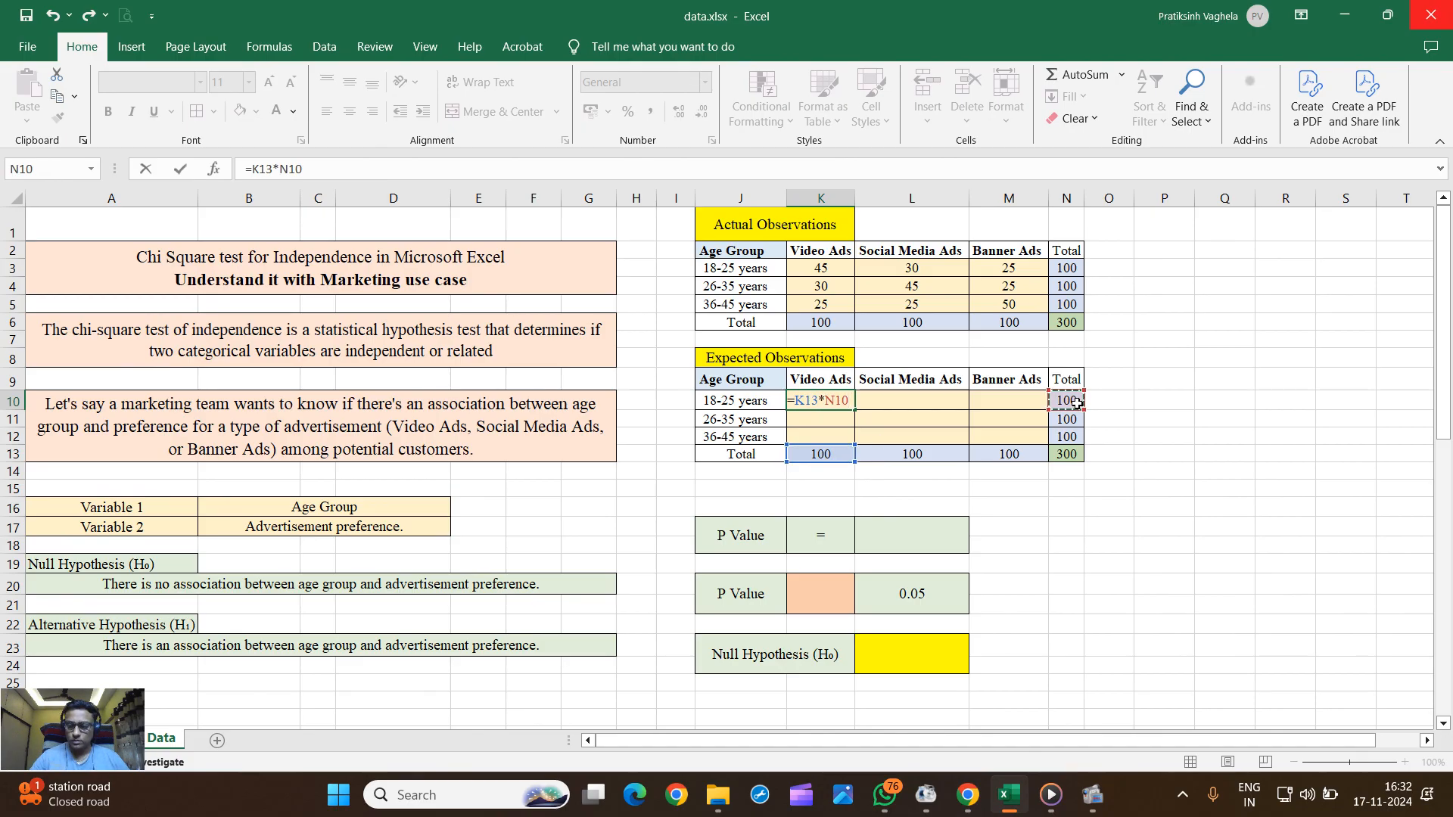
type("/")
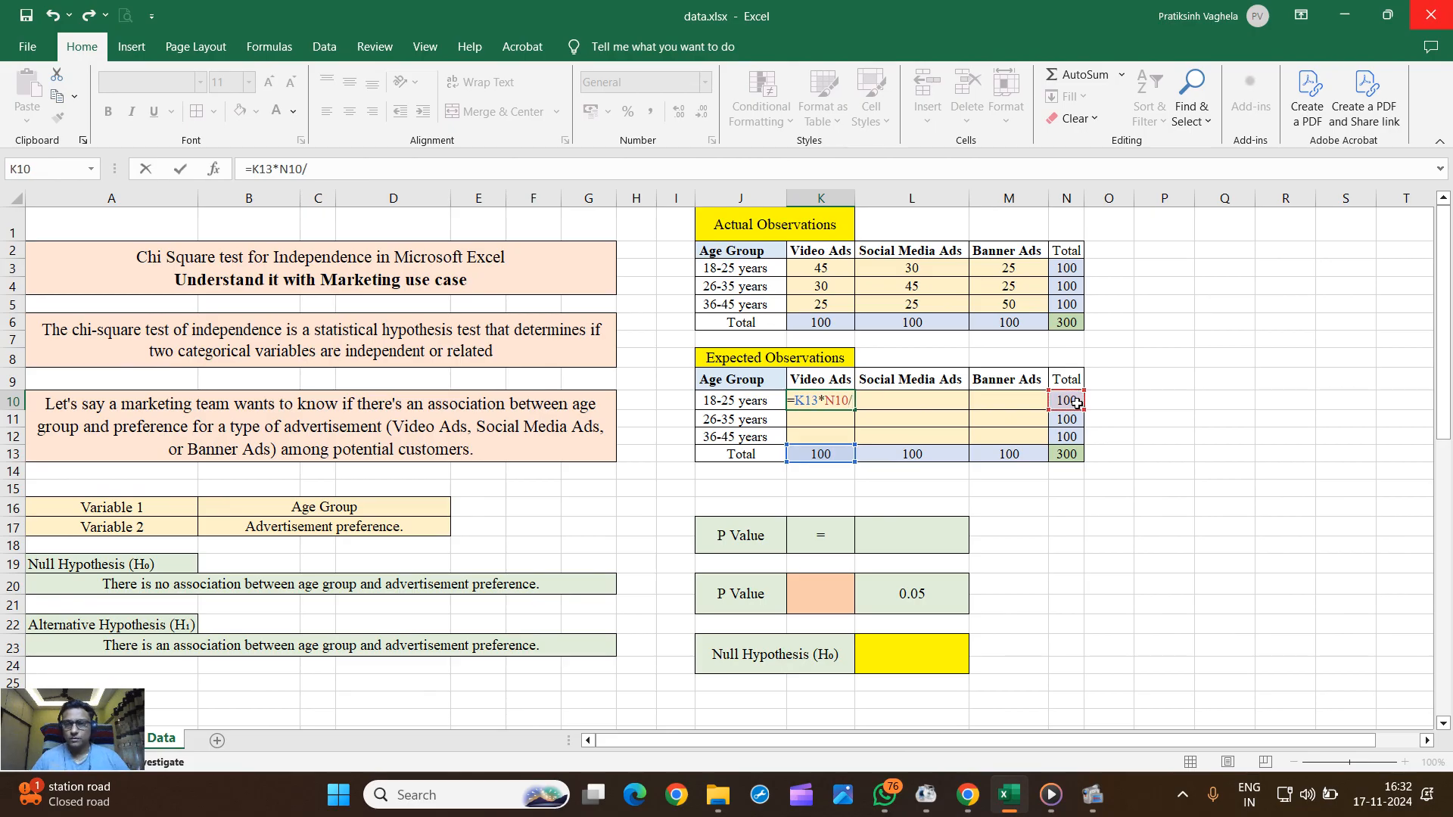
left_click(1064, 459)
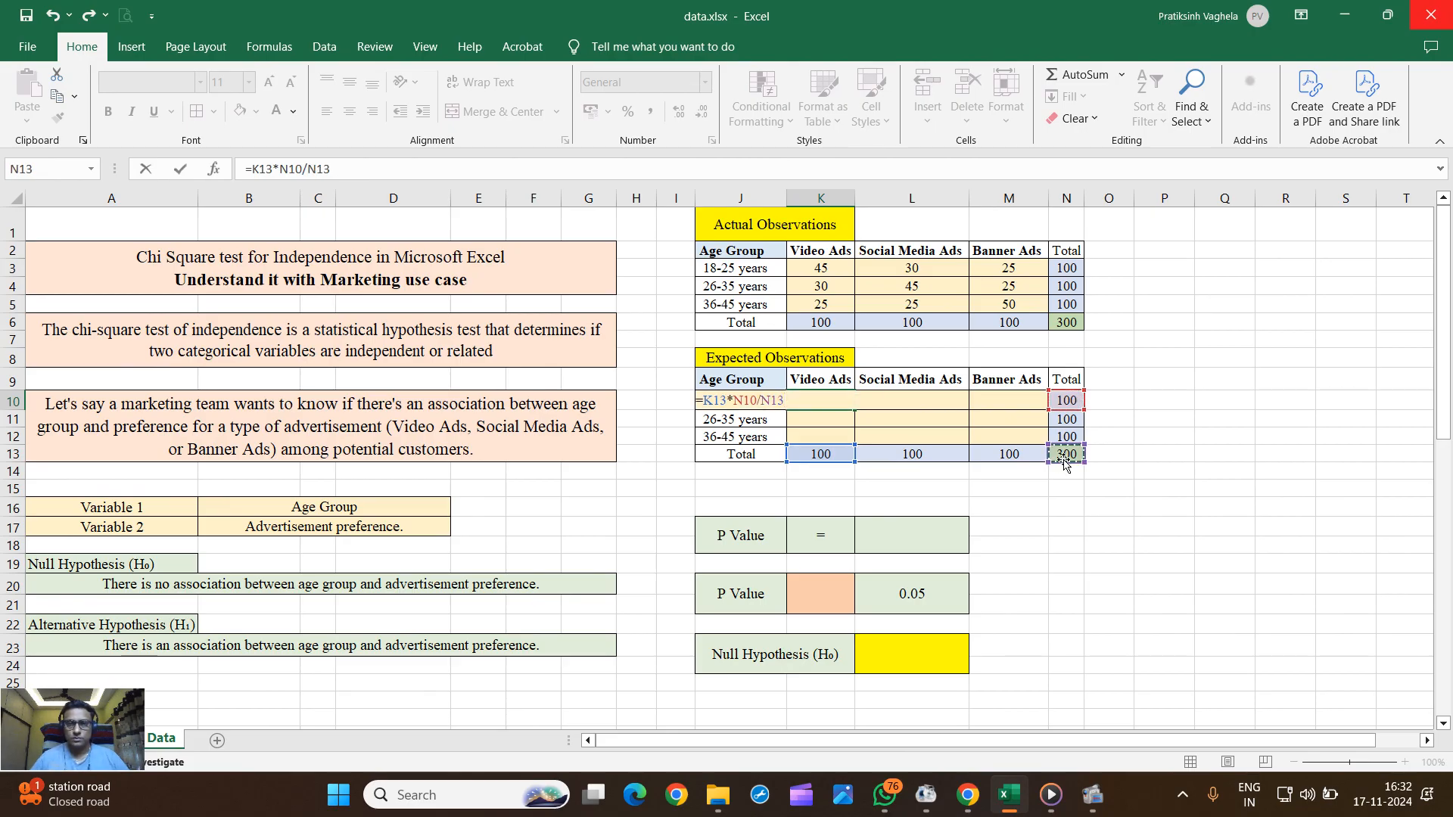
key("Return")
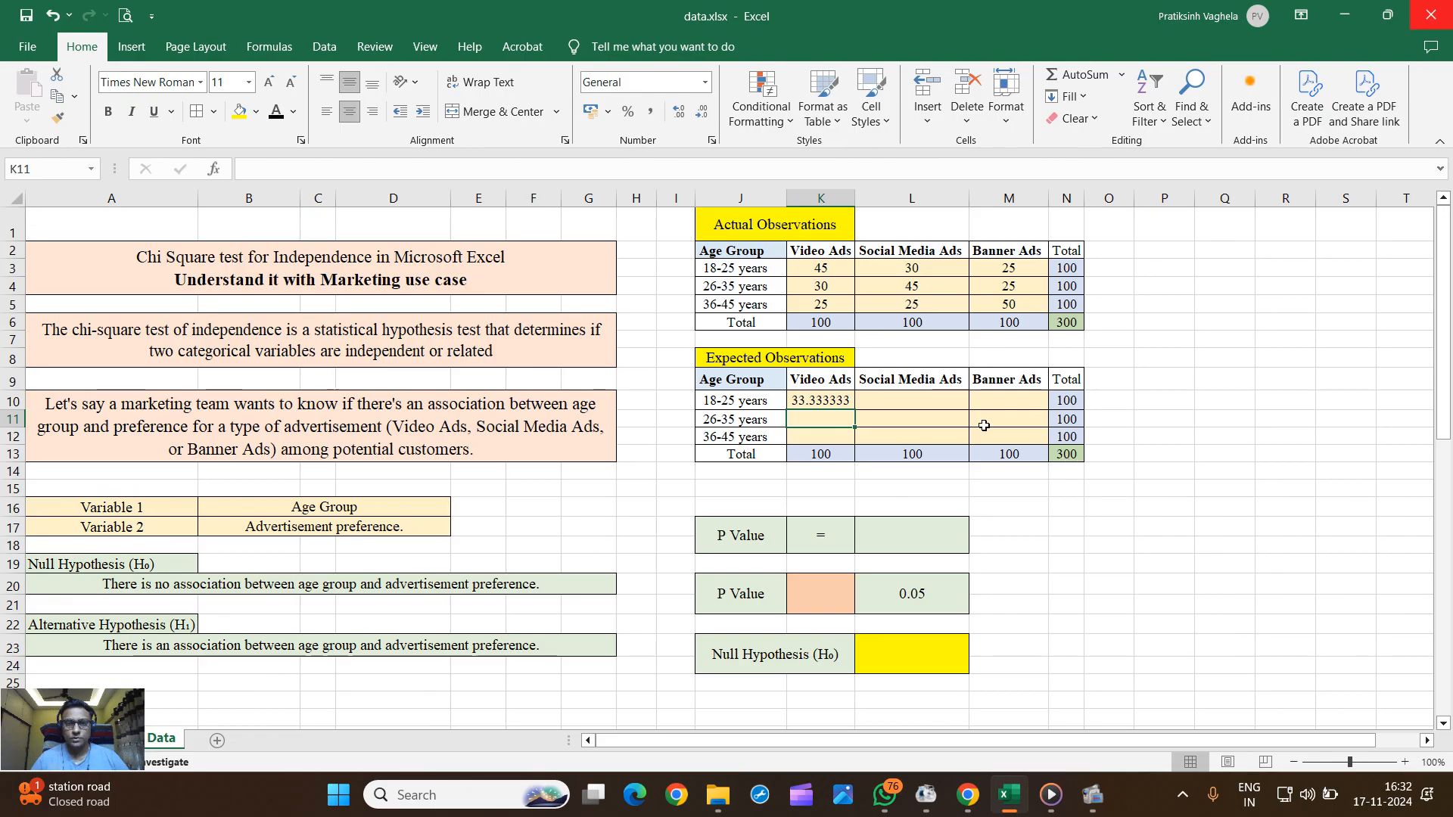
- Copy the expected count in K10 and paste it as values over K10:M12 of the Expected Observations table
left_click(830, 396)
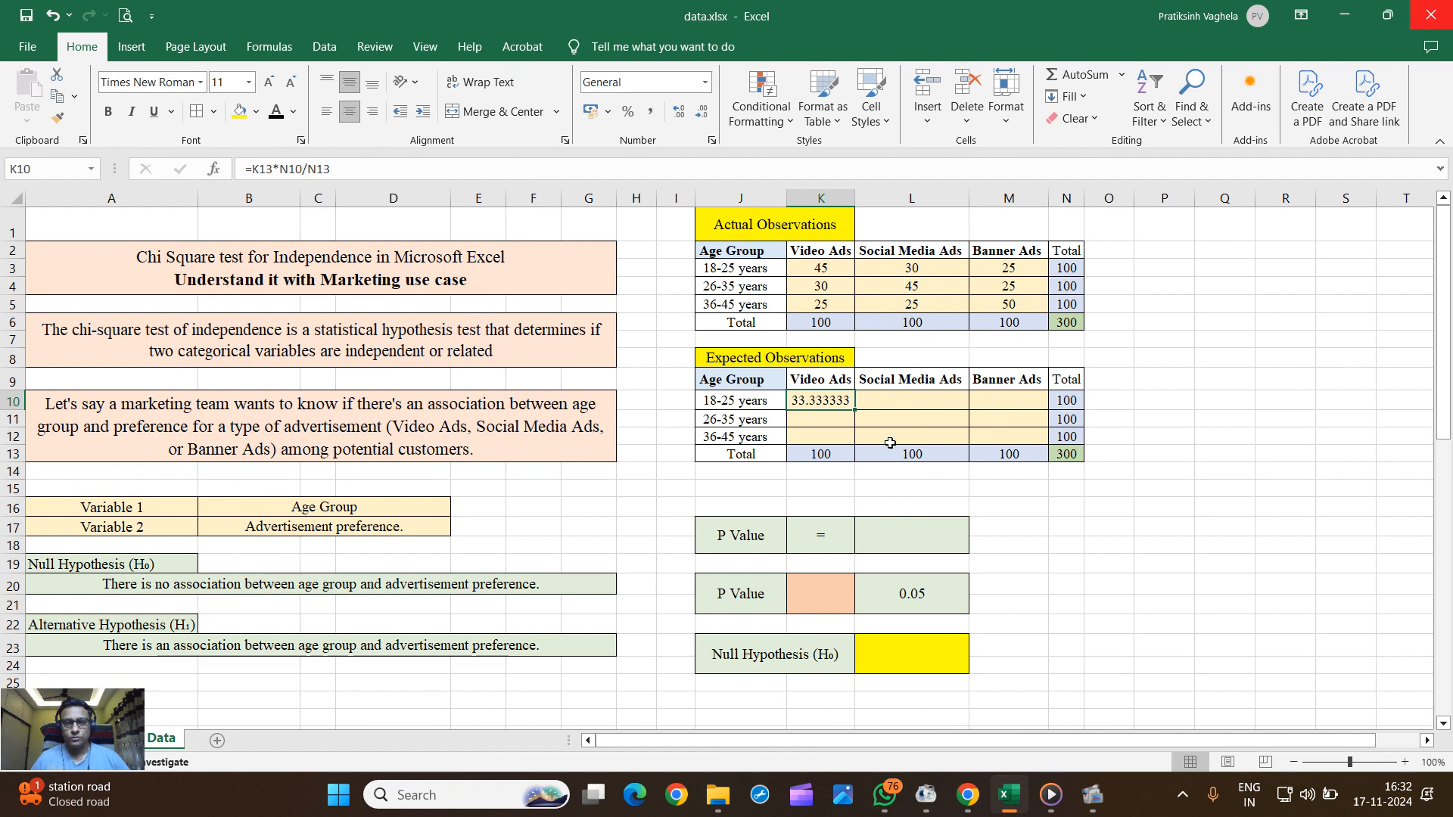
key("ctrl+c")
left_click_drag(840, 400, 990, 437)
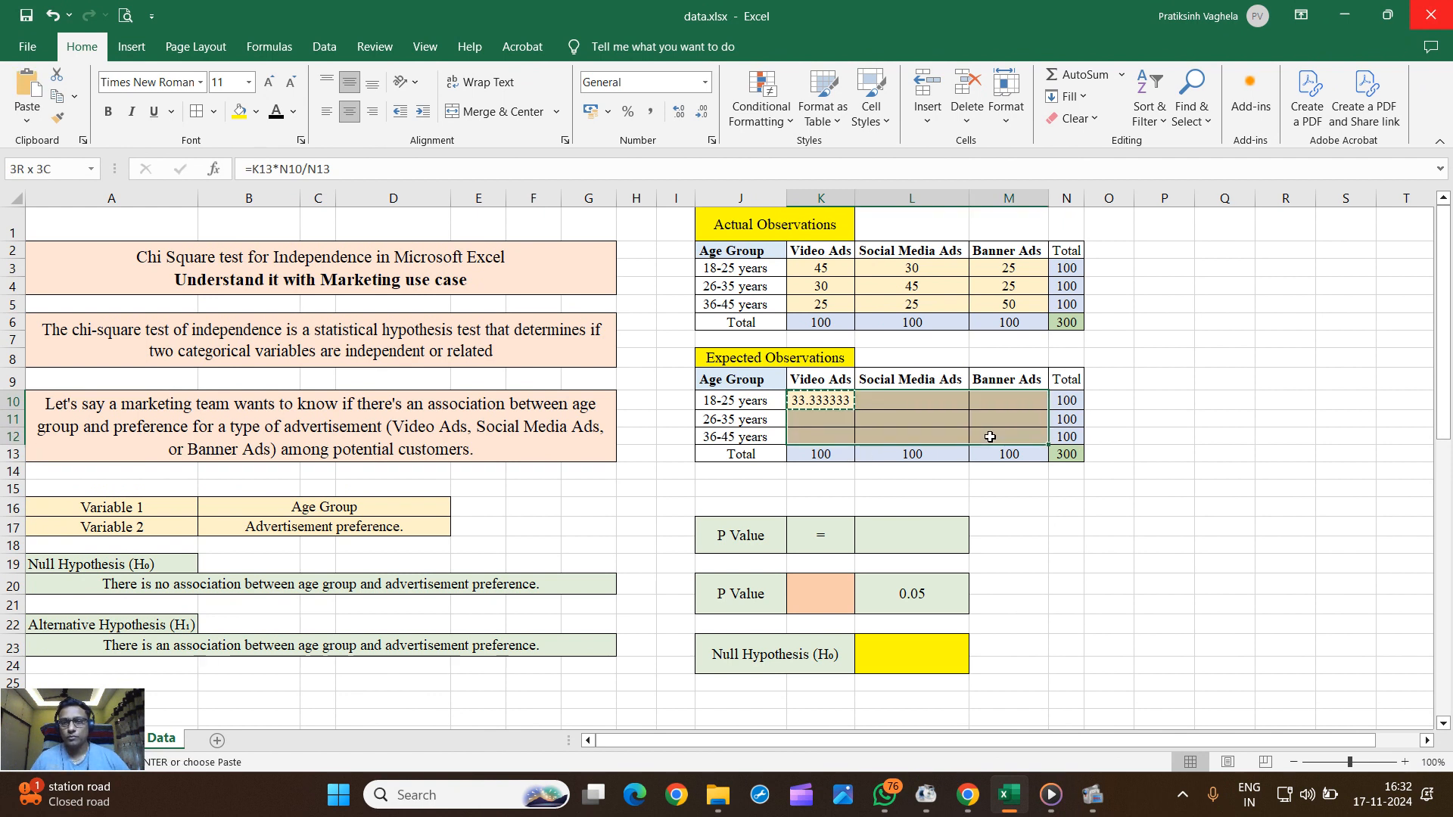
right_click(992, 437)
left_click(1062, 400)
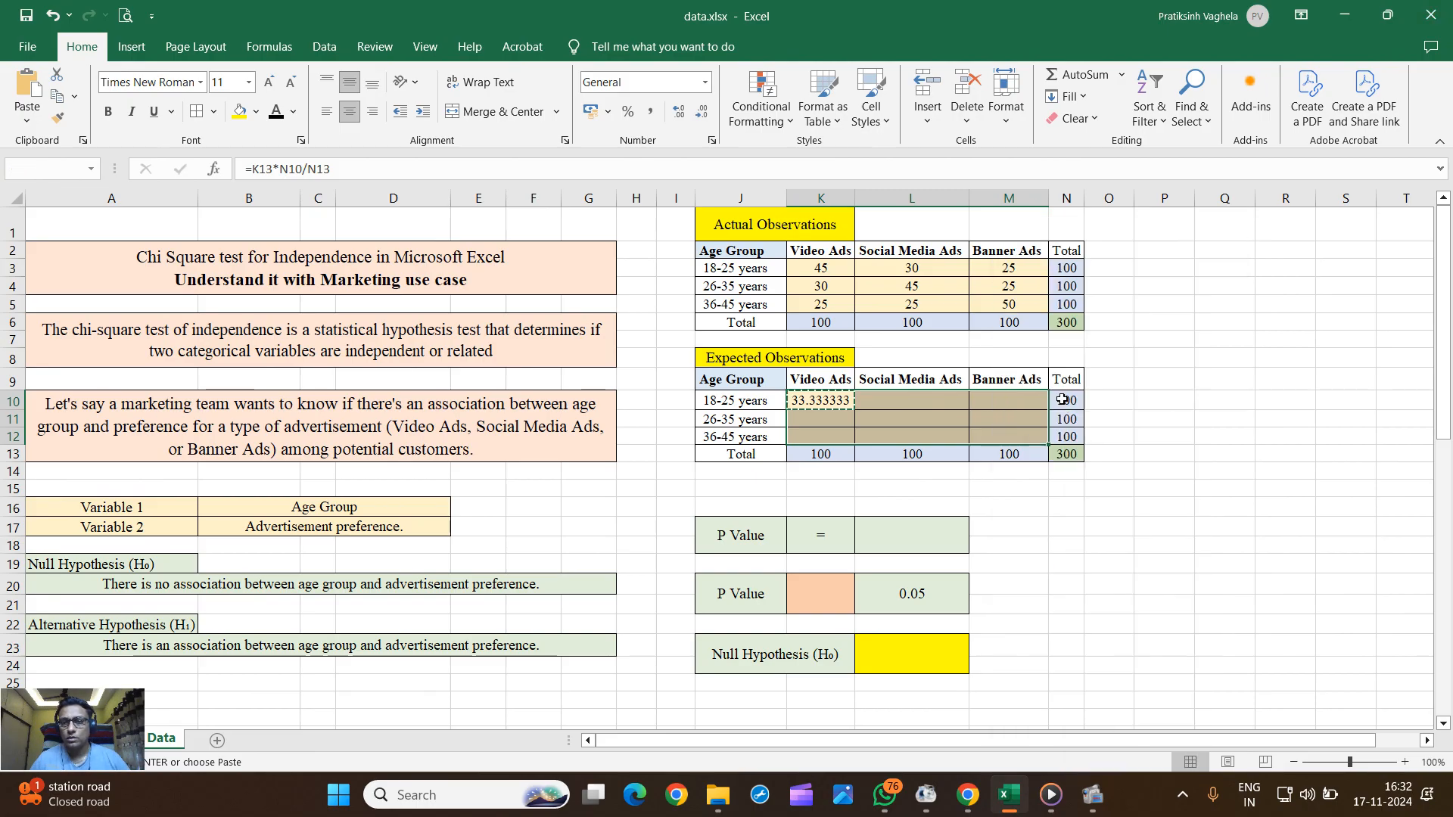
left_click(920, 401)
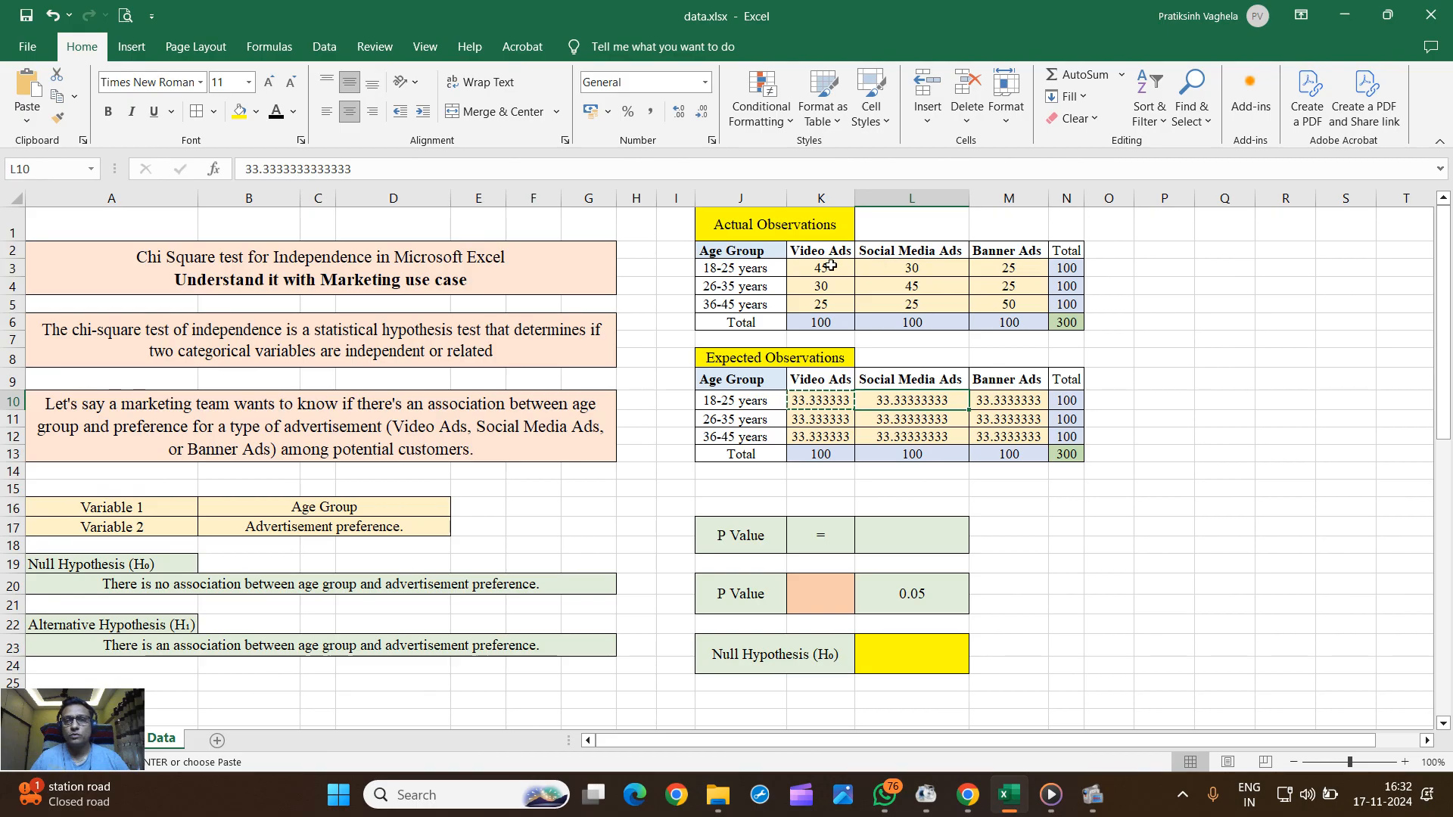
- Calculate the p-value in L17 with =CHISQ.TEST(K3:M5,K10:M12), using the actual and expected observation counts
left_click_drag(833, 269, 1004, 302)
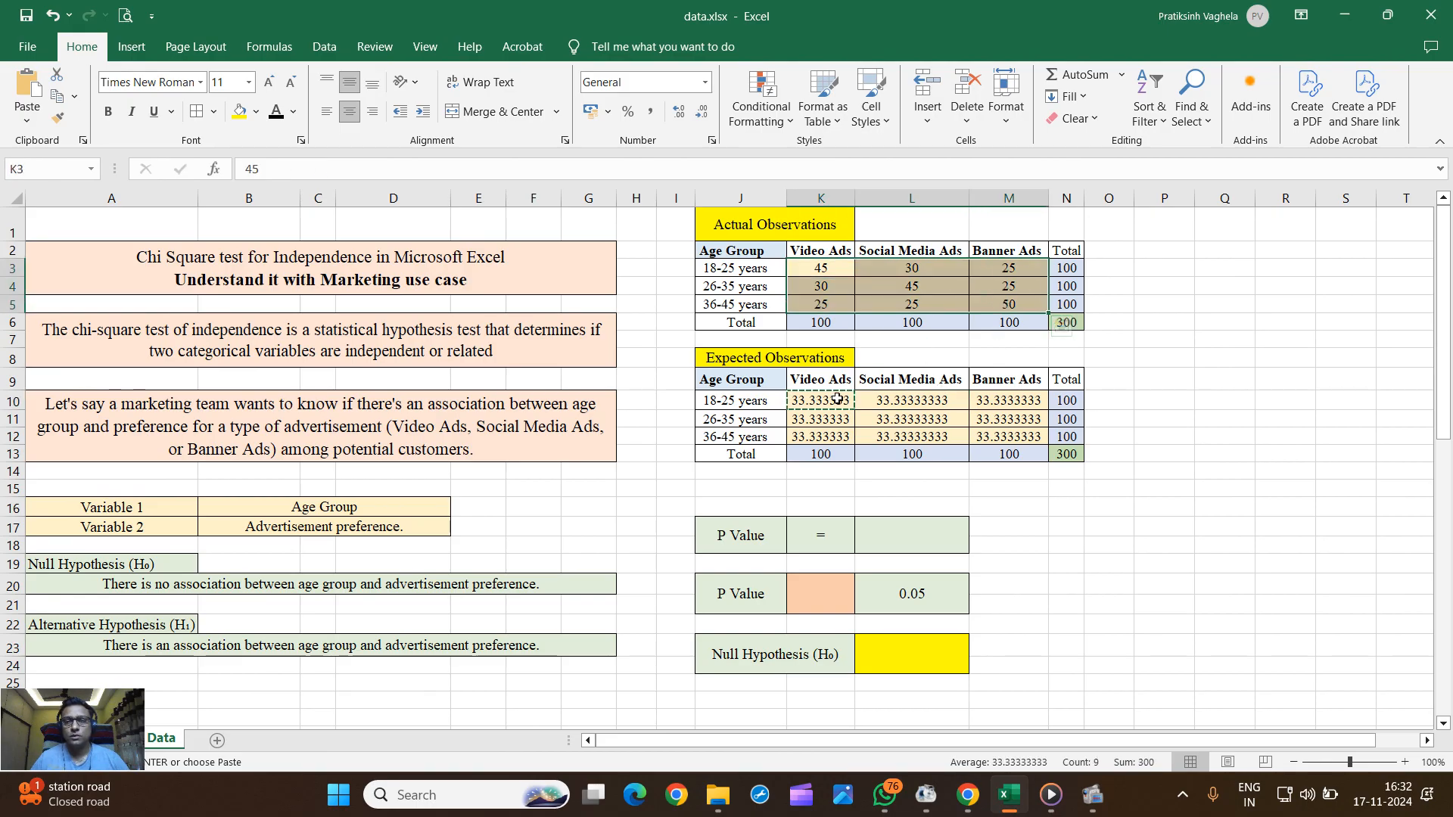
left_click_drag(823, 401, 998, 433)
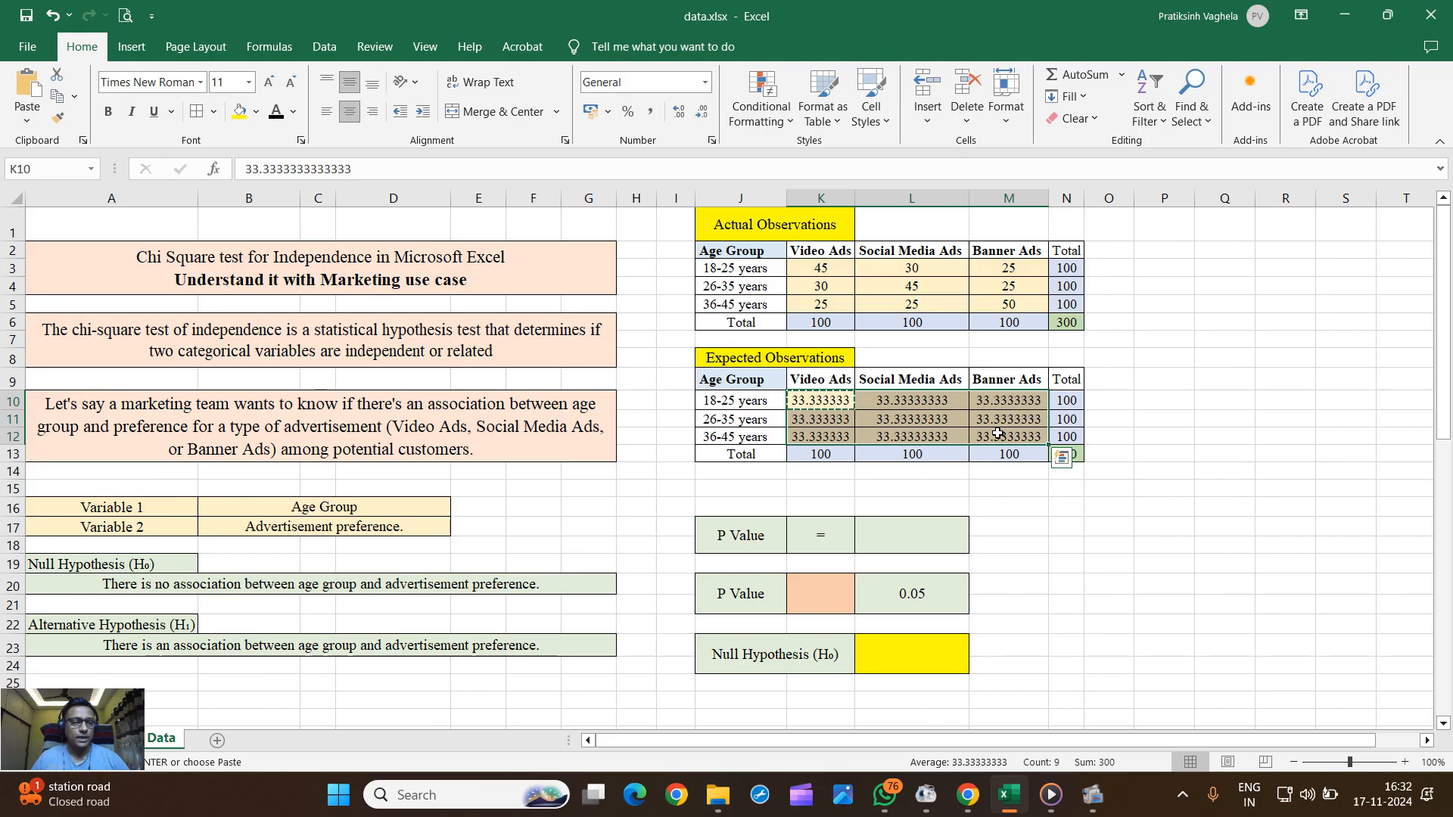
left_click(911, 543)
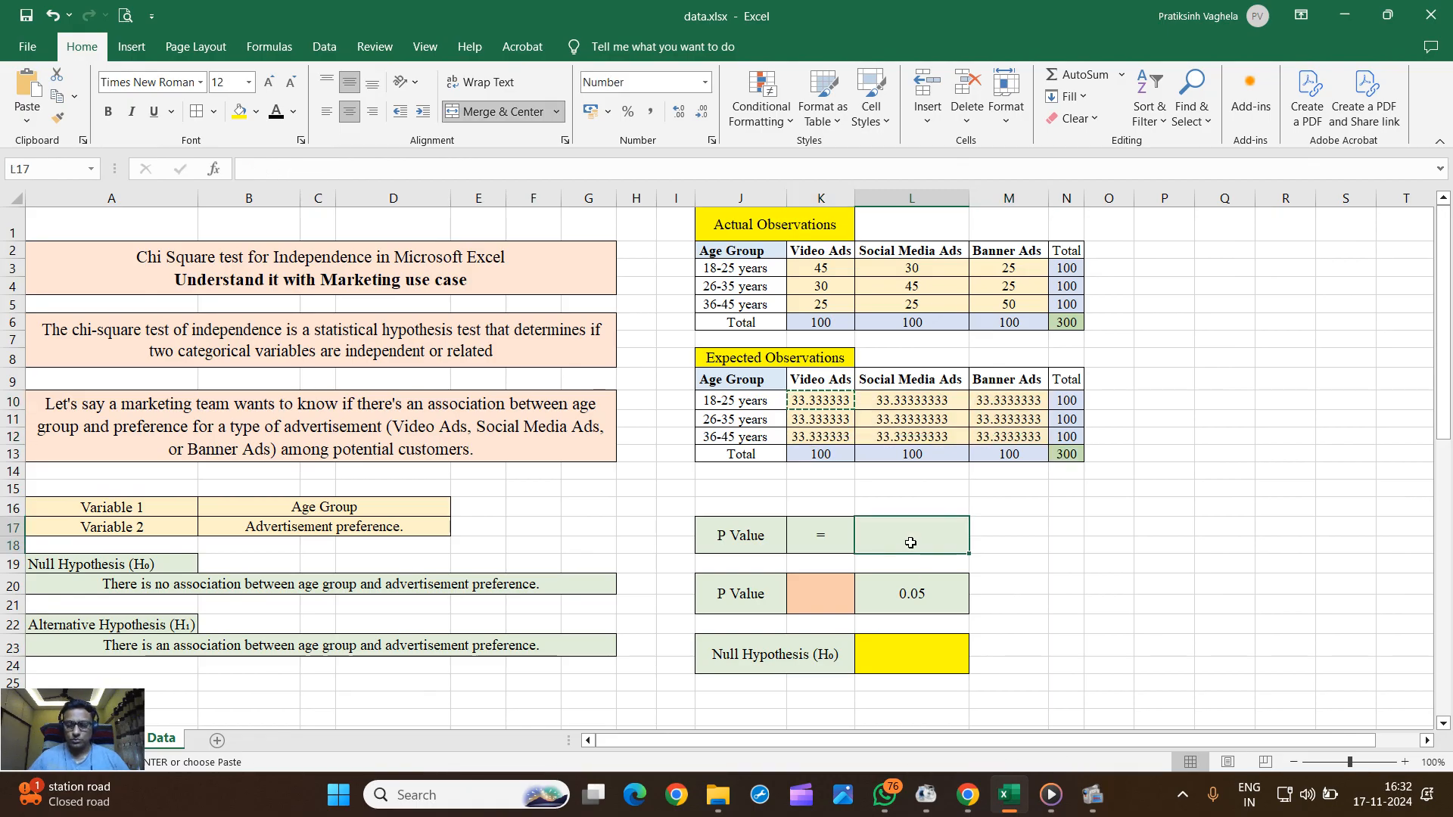
type("=")
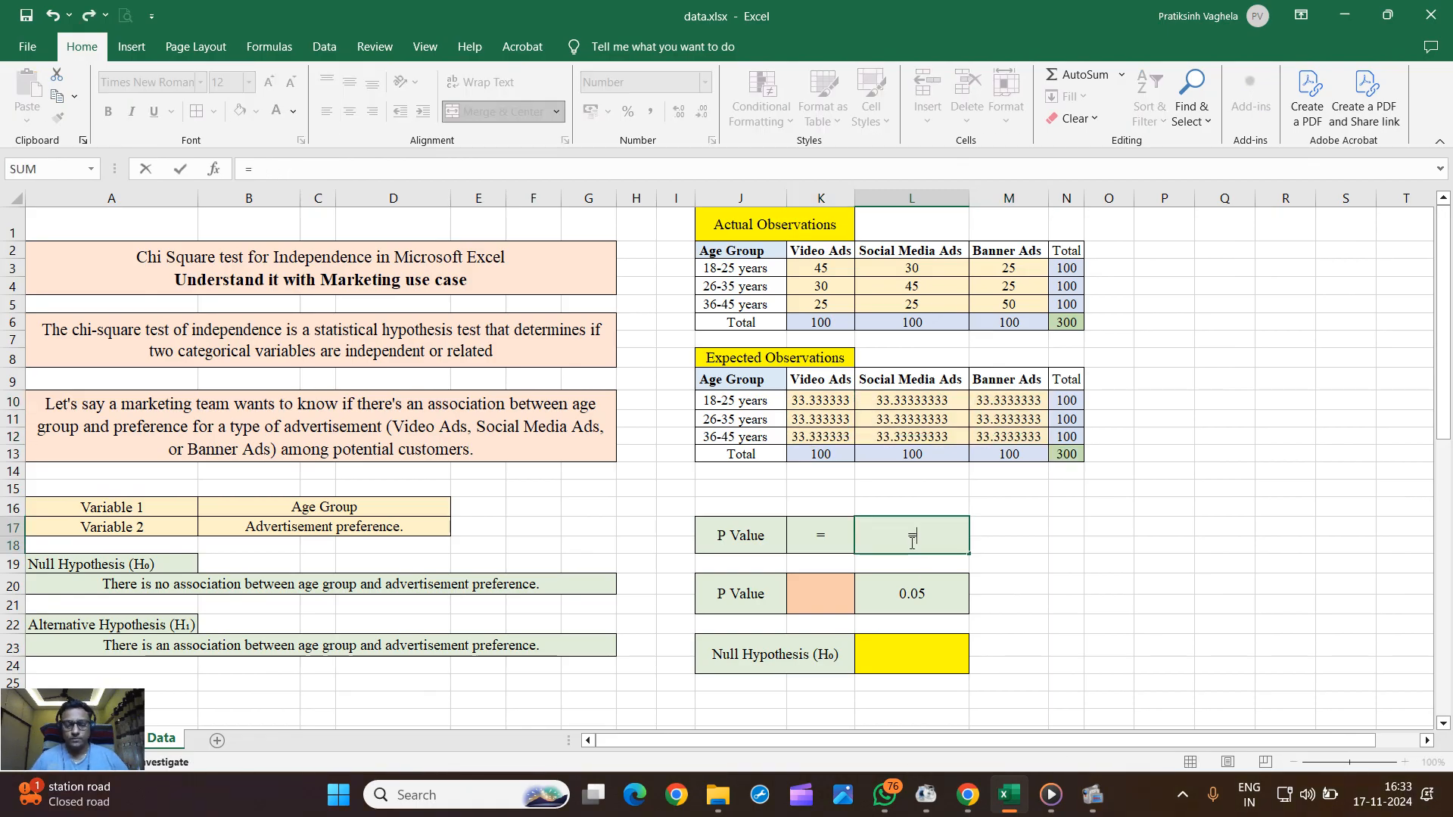
type("chi")
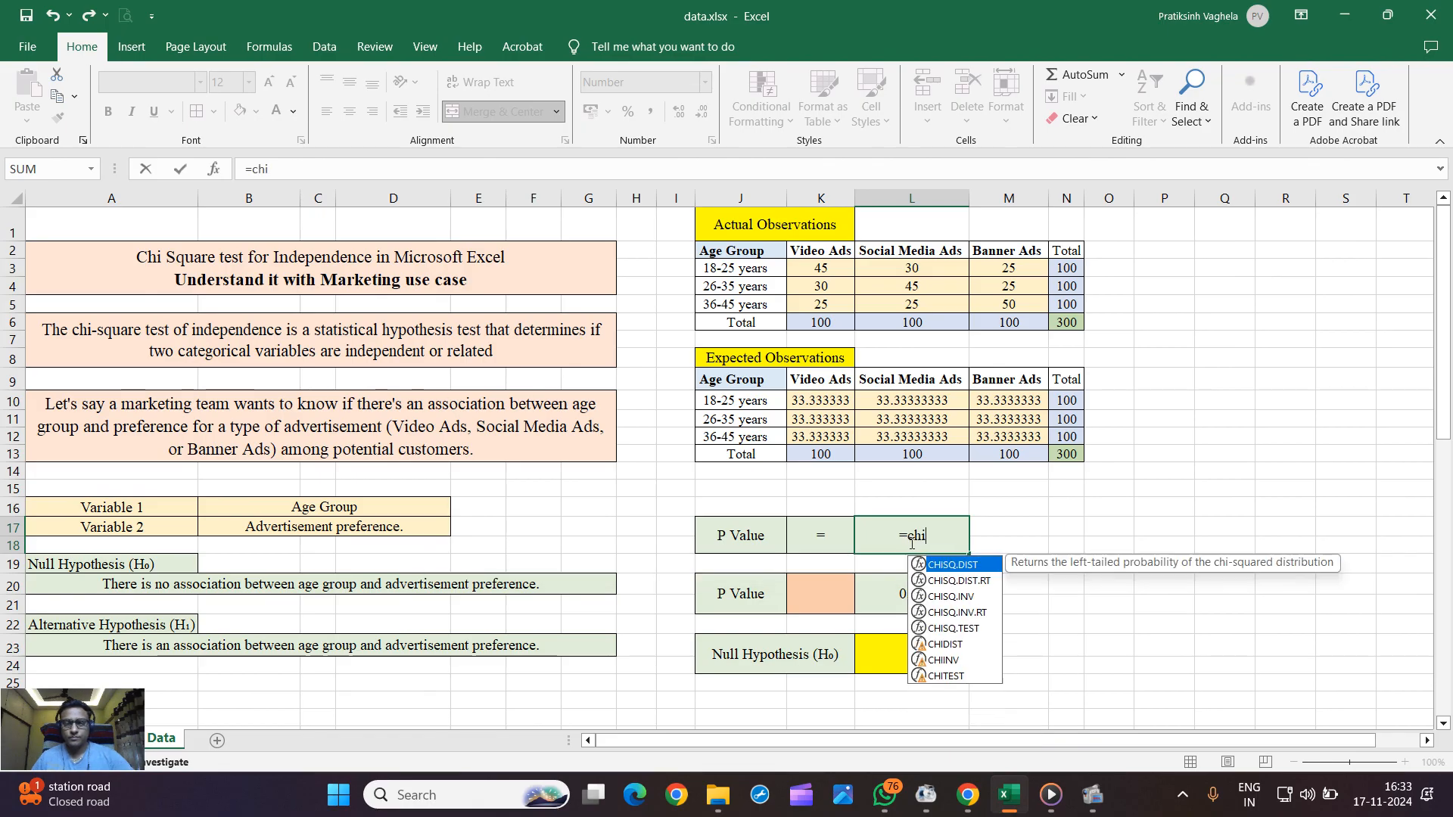
double_click(955, 630)
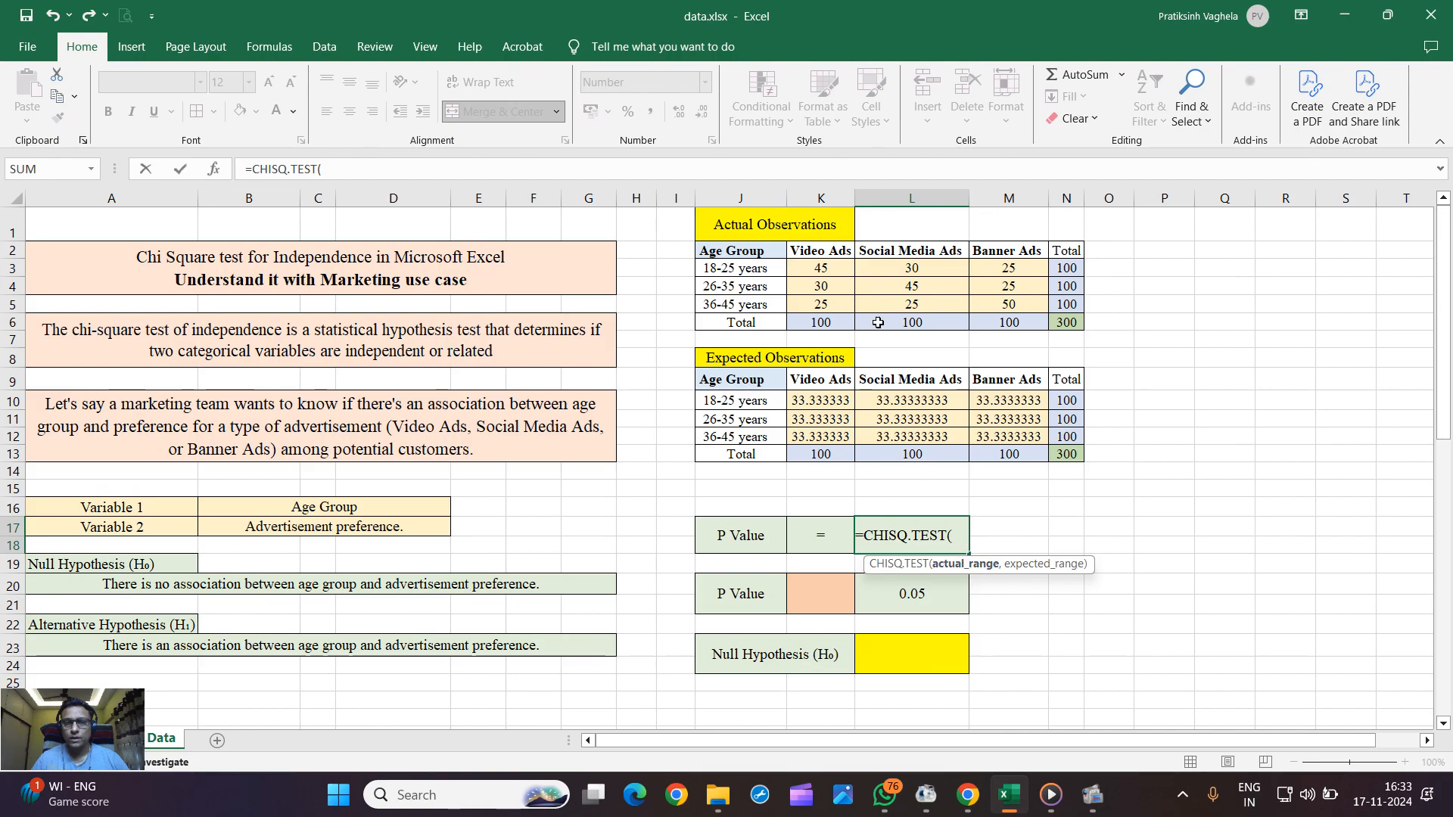
left_click_drag(831, 266, 1001, 304)
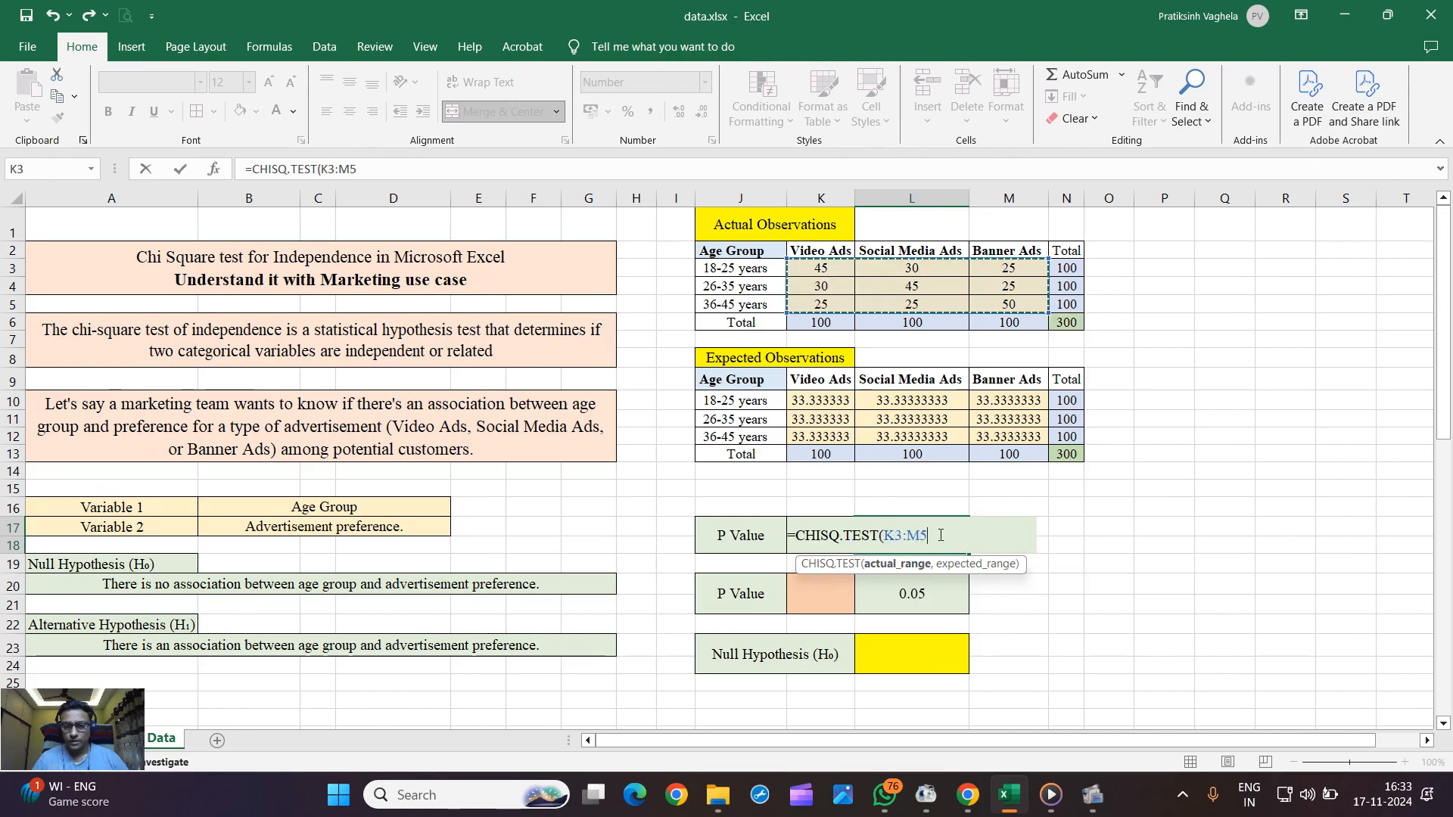
type(",")
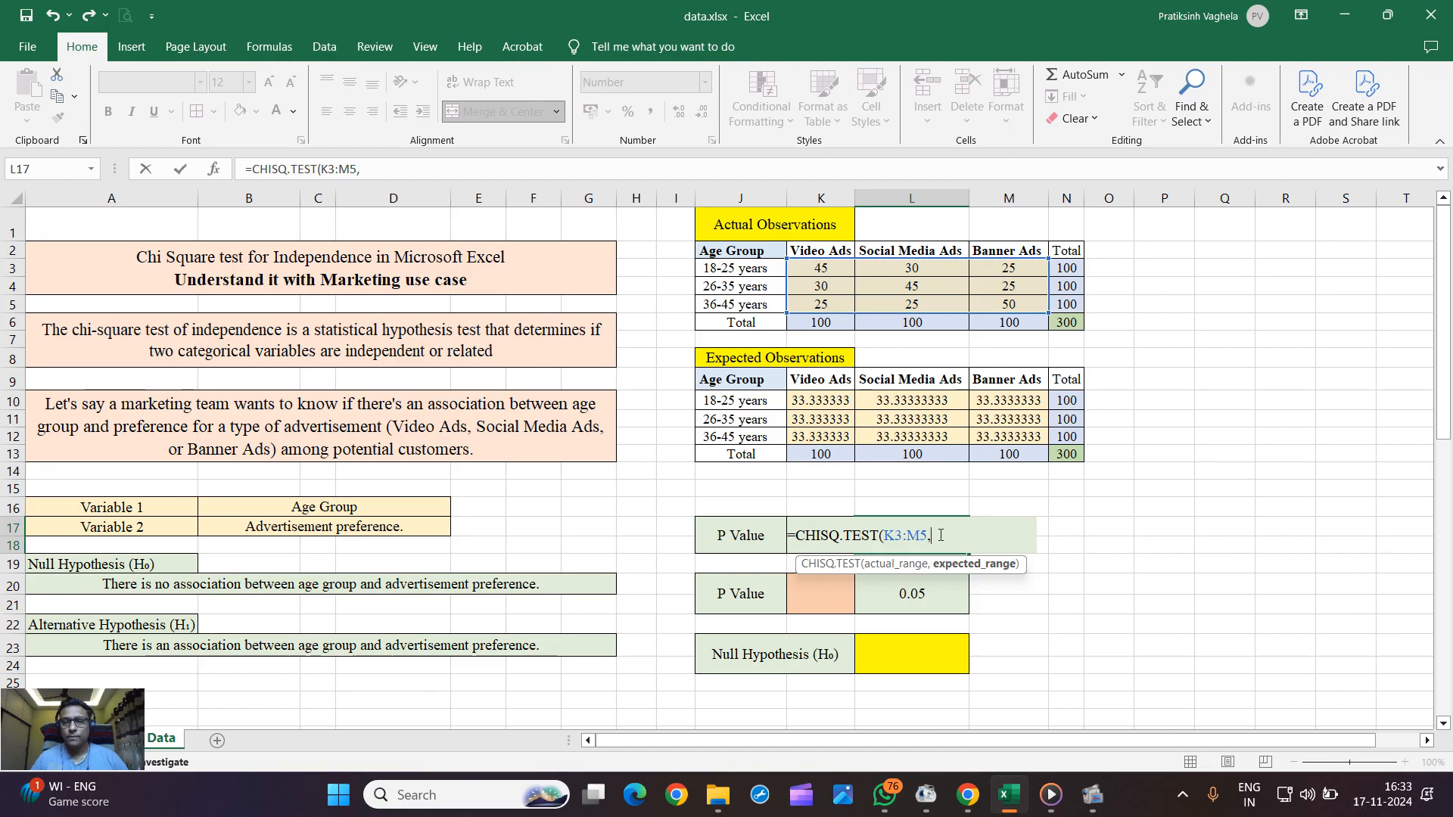
left_click_drag(1001, 429, 1004, 433)
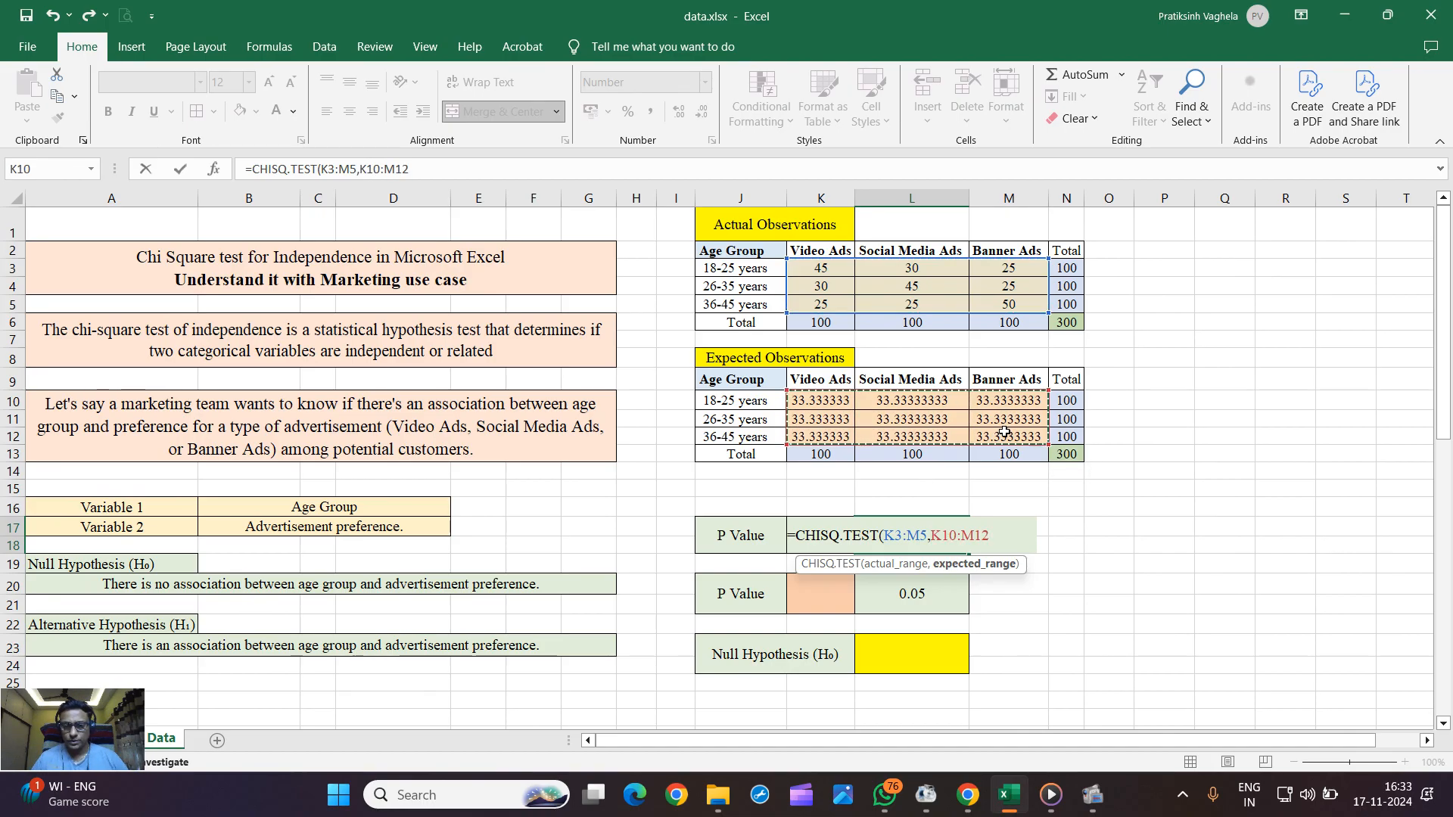
type("))")
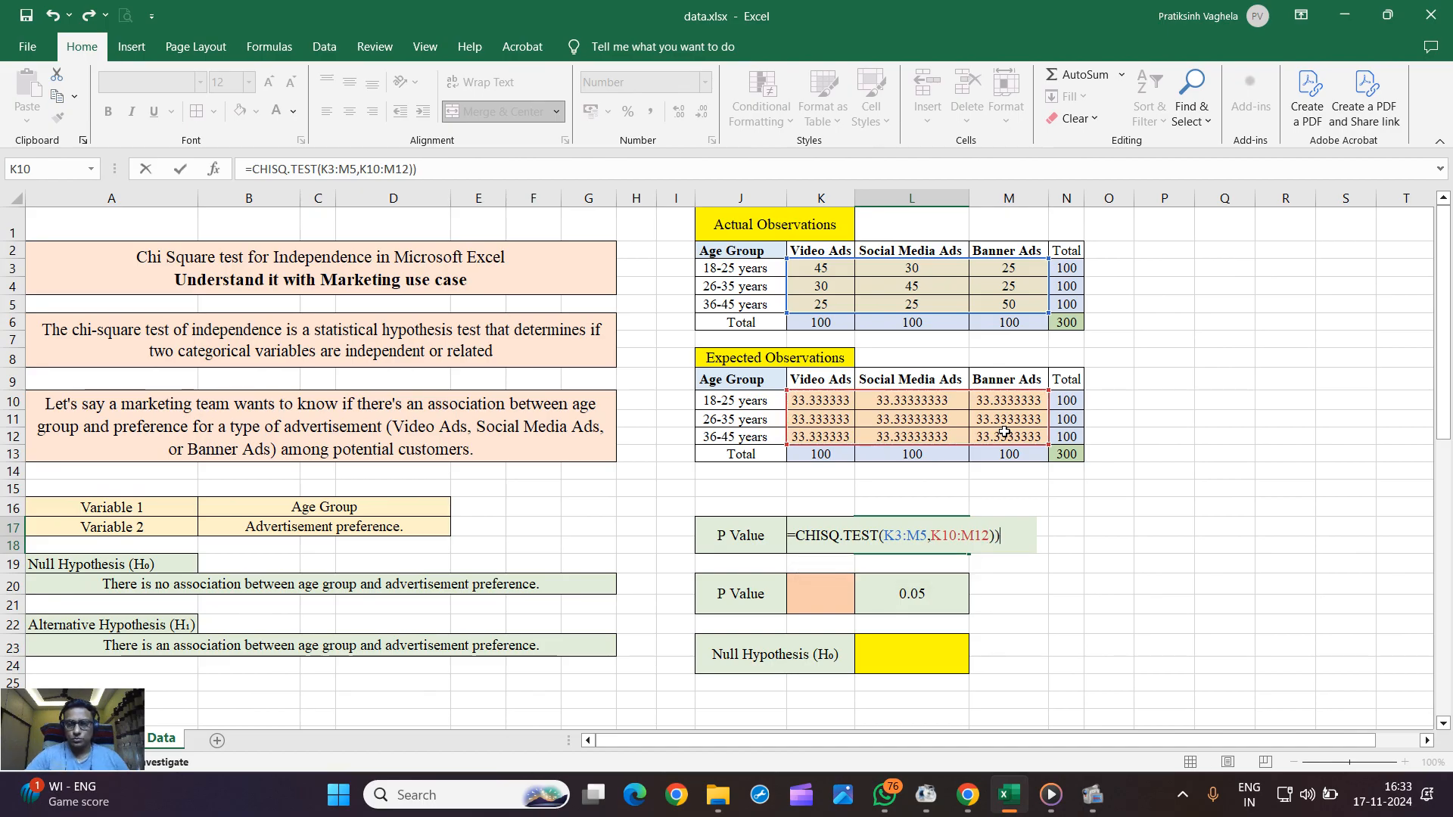
key("Return")
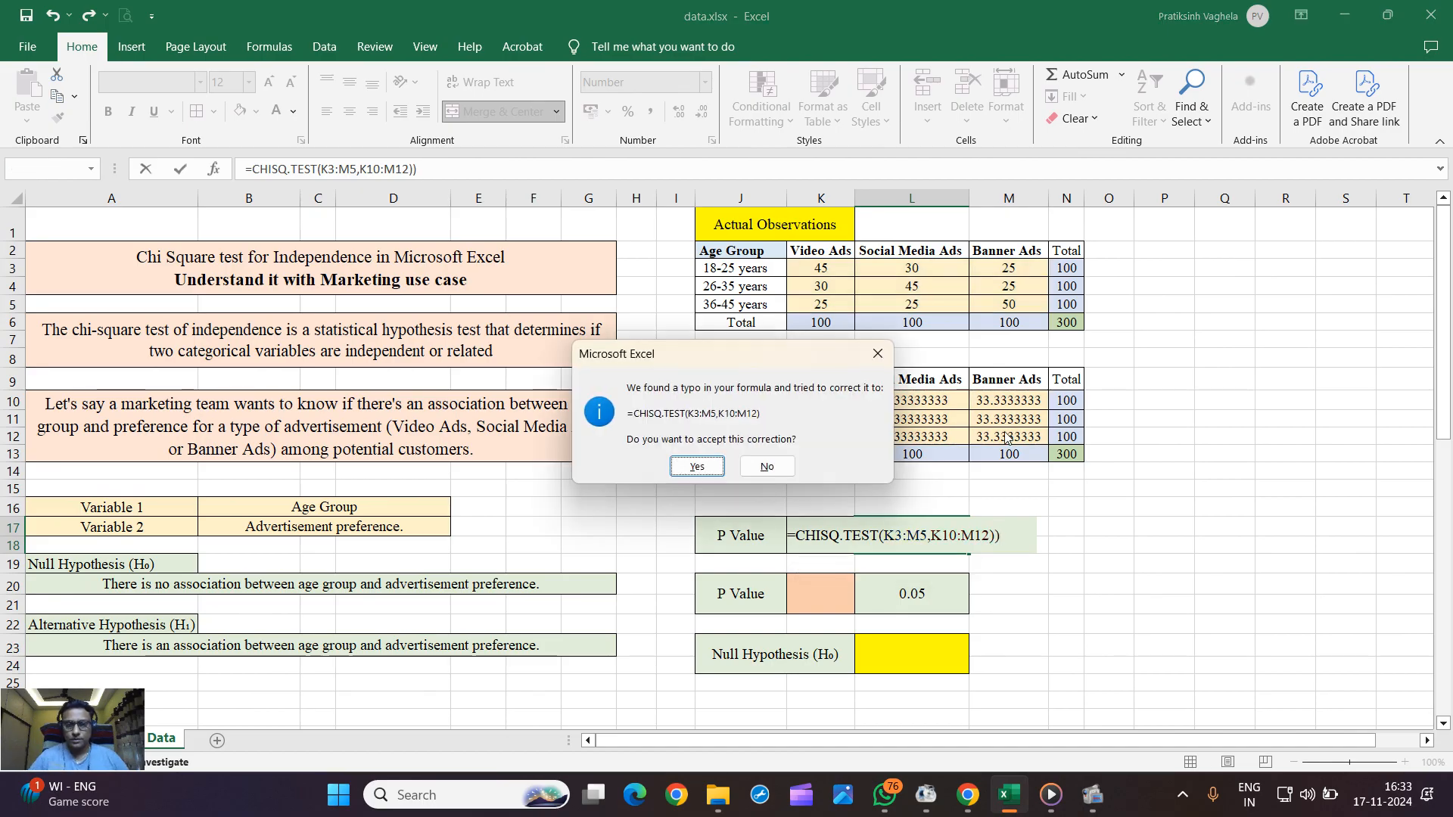
key("Return")
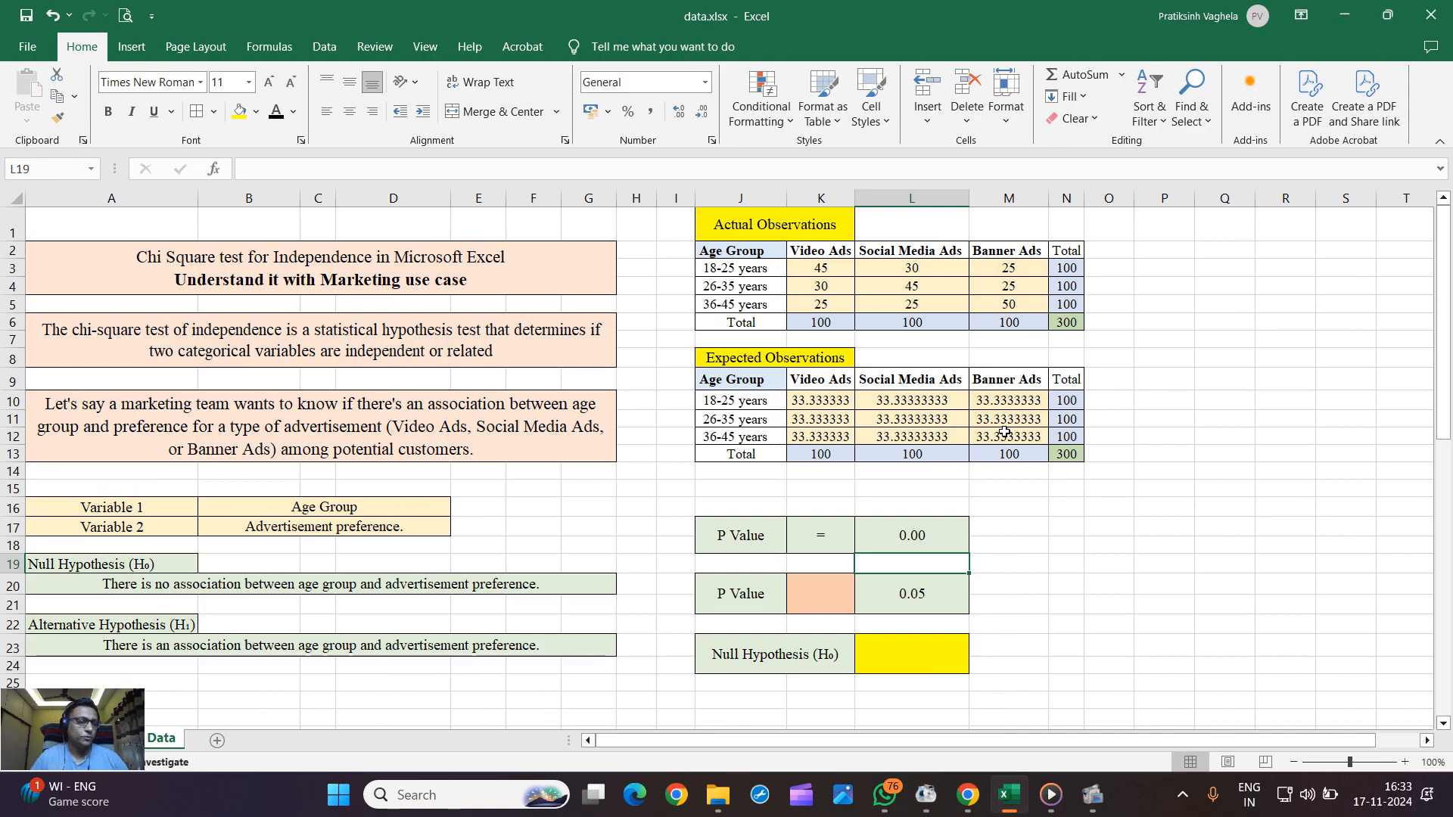
left_click(959, 541)
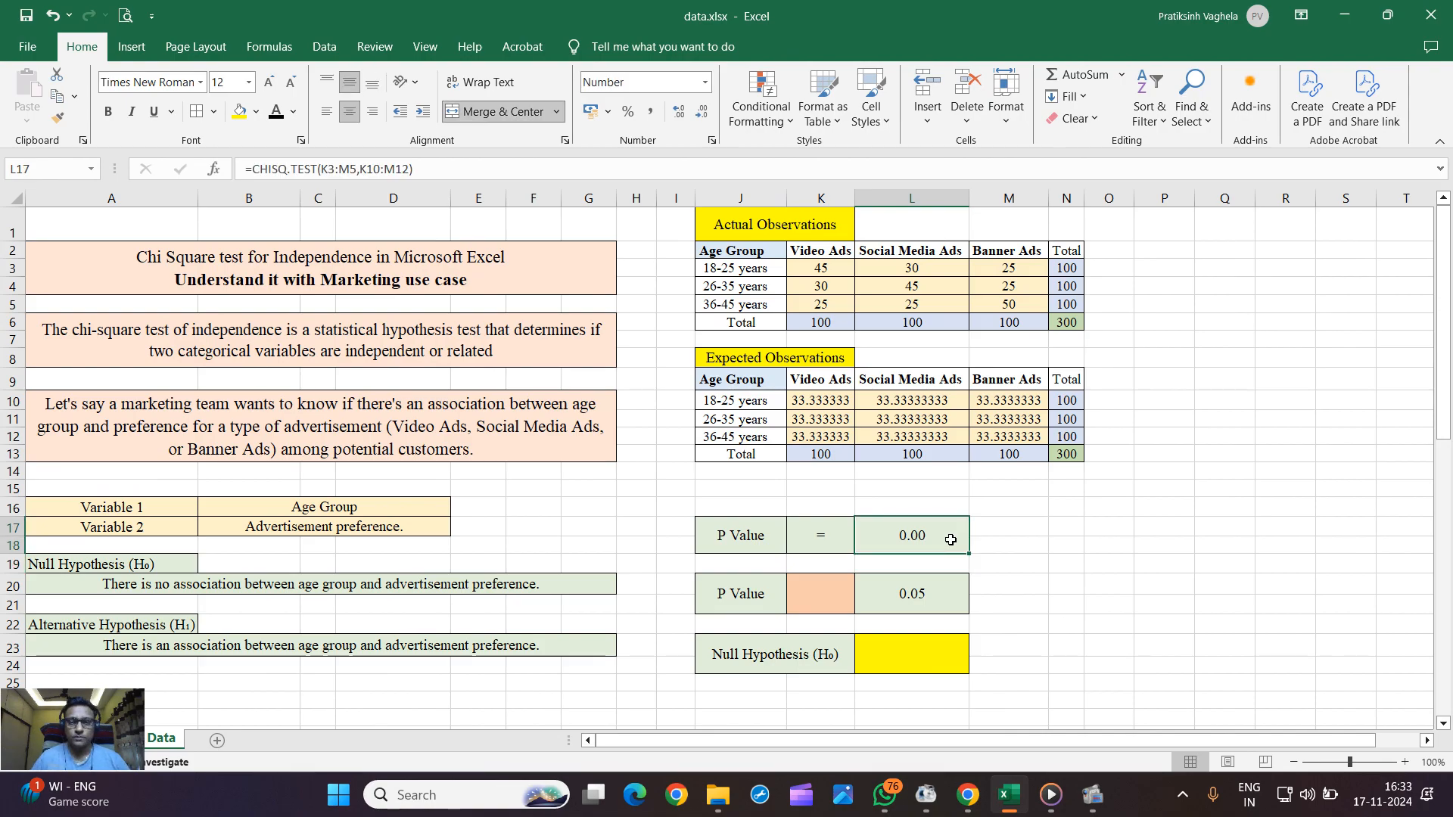
- Enter < in K20 to compare the p-value with the 0.05 significance level
left_click(819, 603)
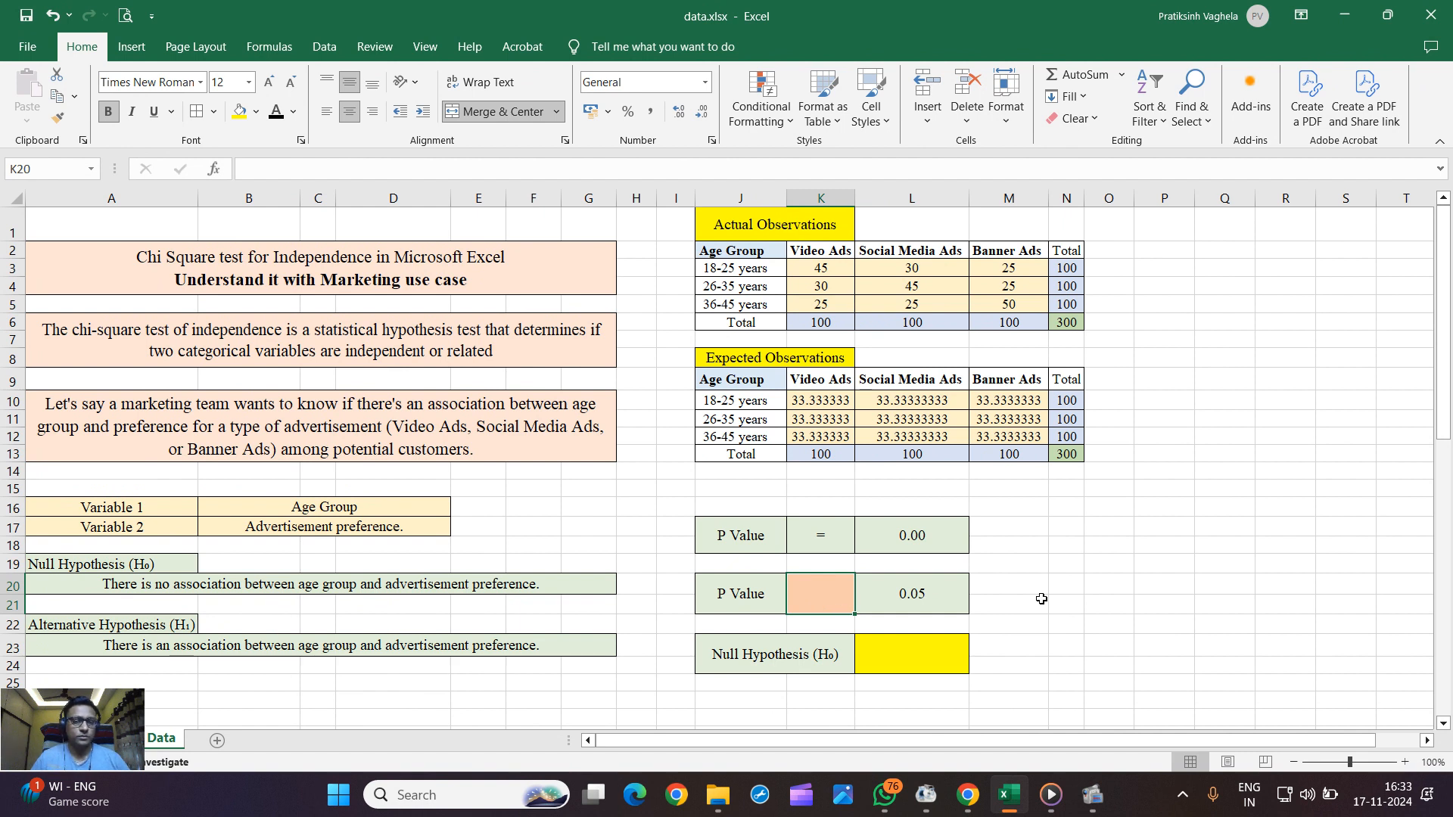
type("<")
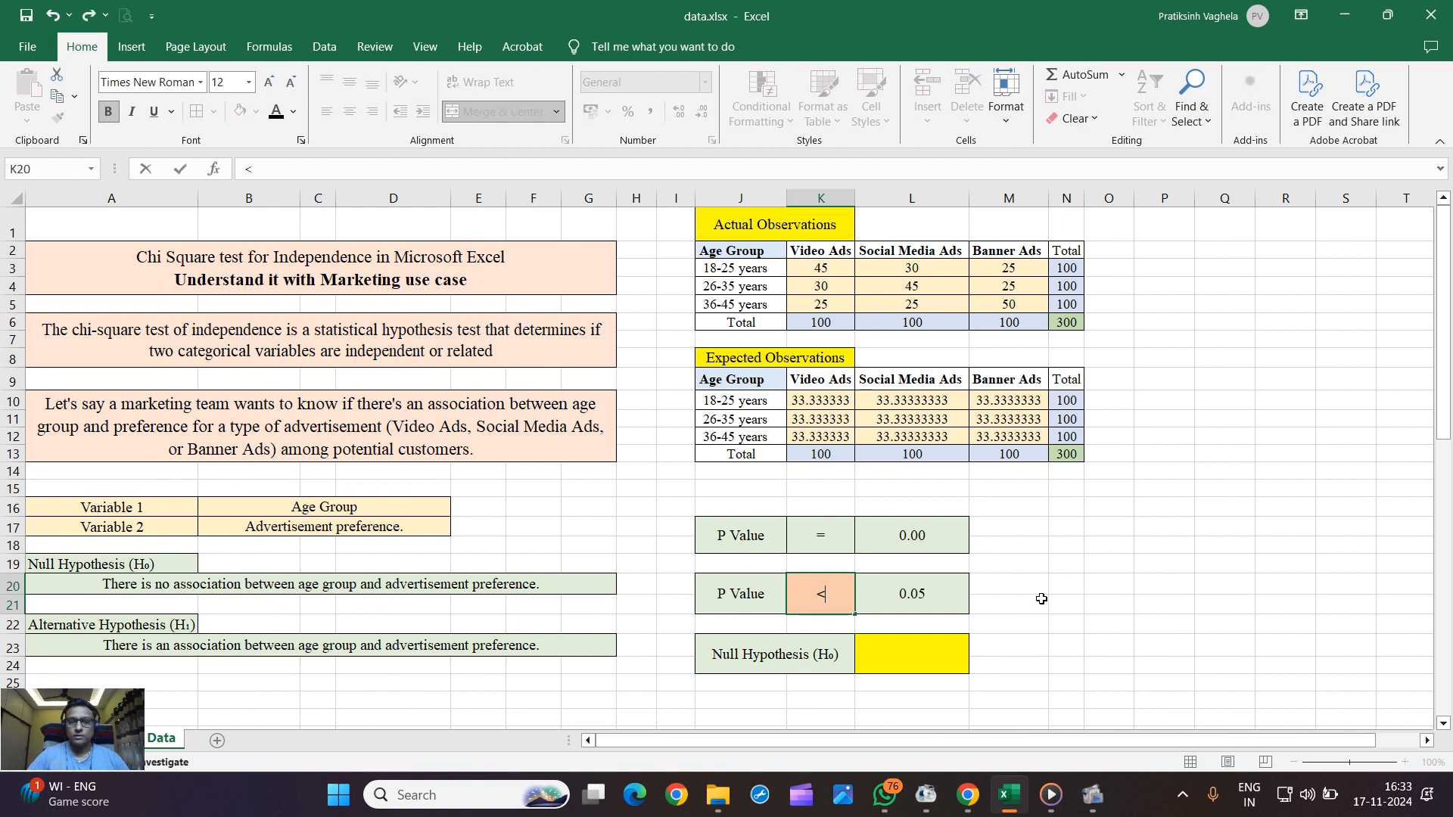
left_click(1040, 599)
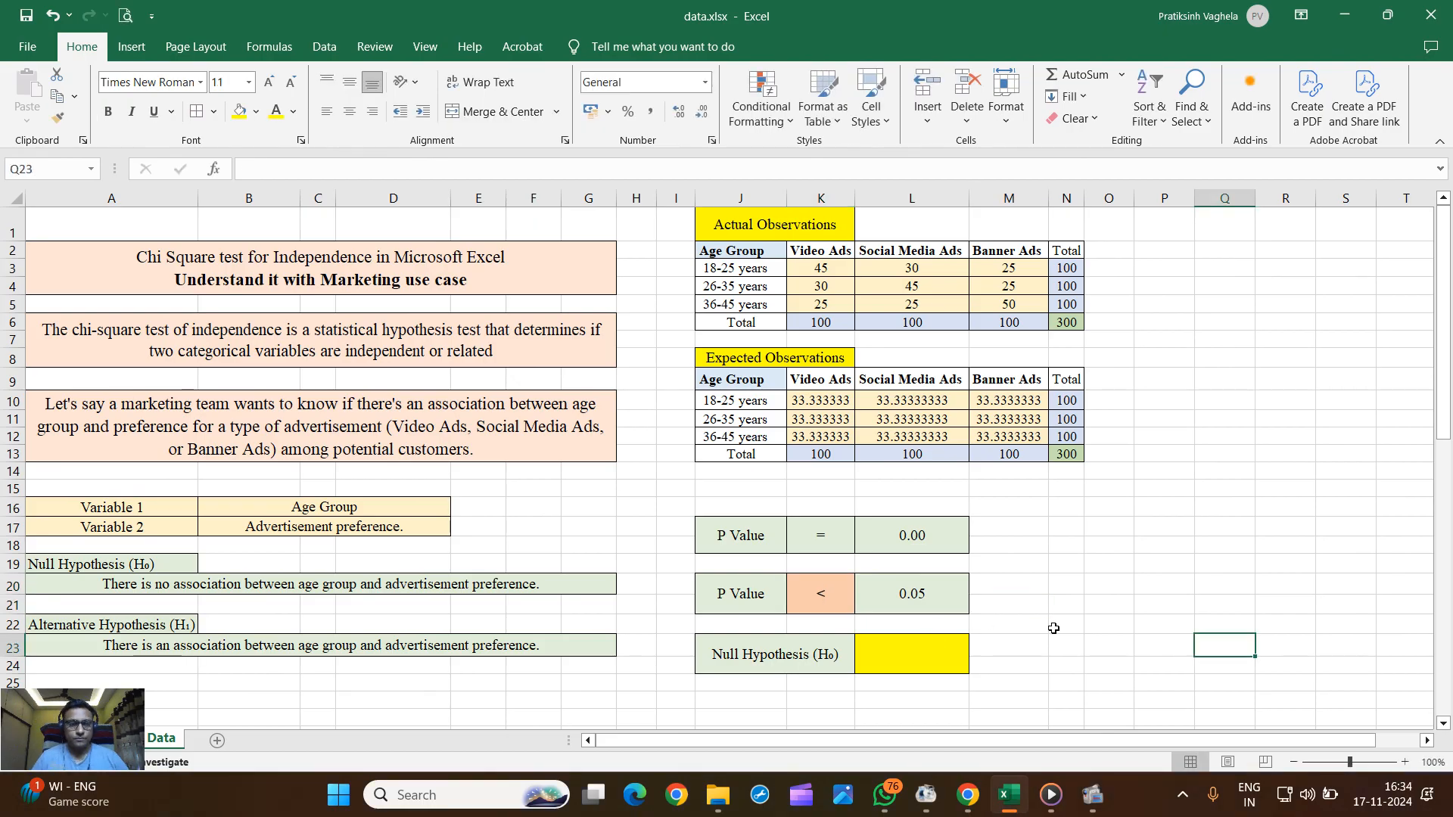
left_click(948, 598)
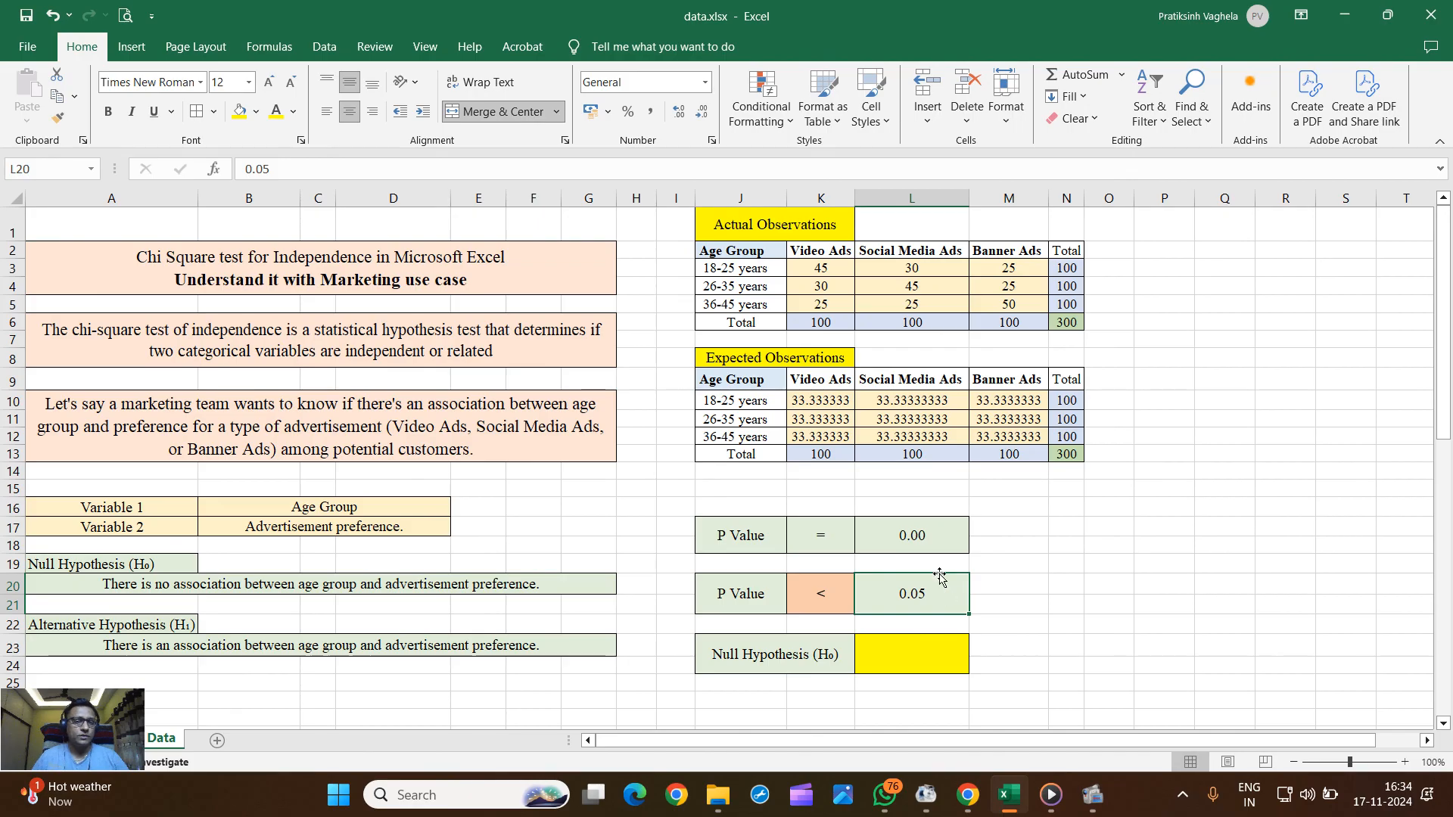
left_click(931, 535)
- Change the font color of the Null Hypothesis result in L23 to black to reveal the hidden text
left_click(922, 652)
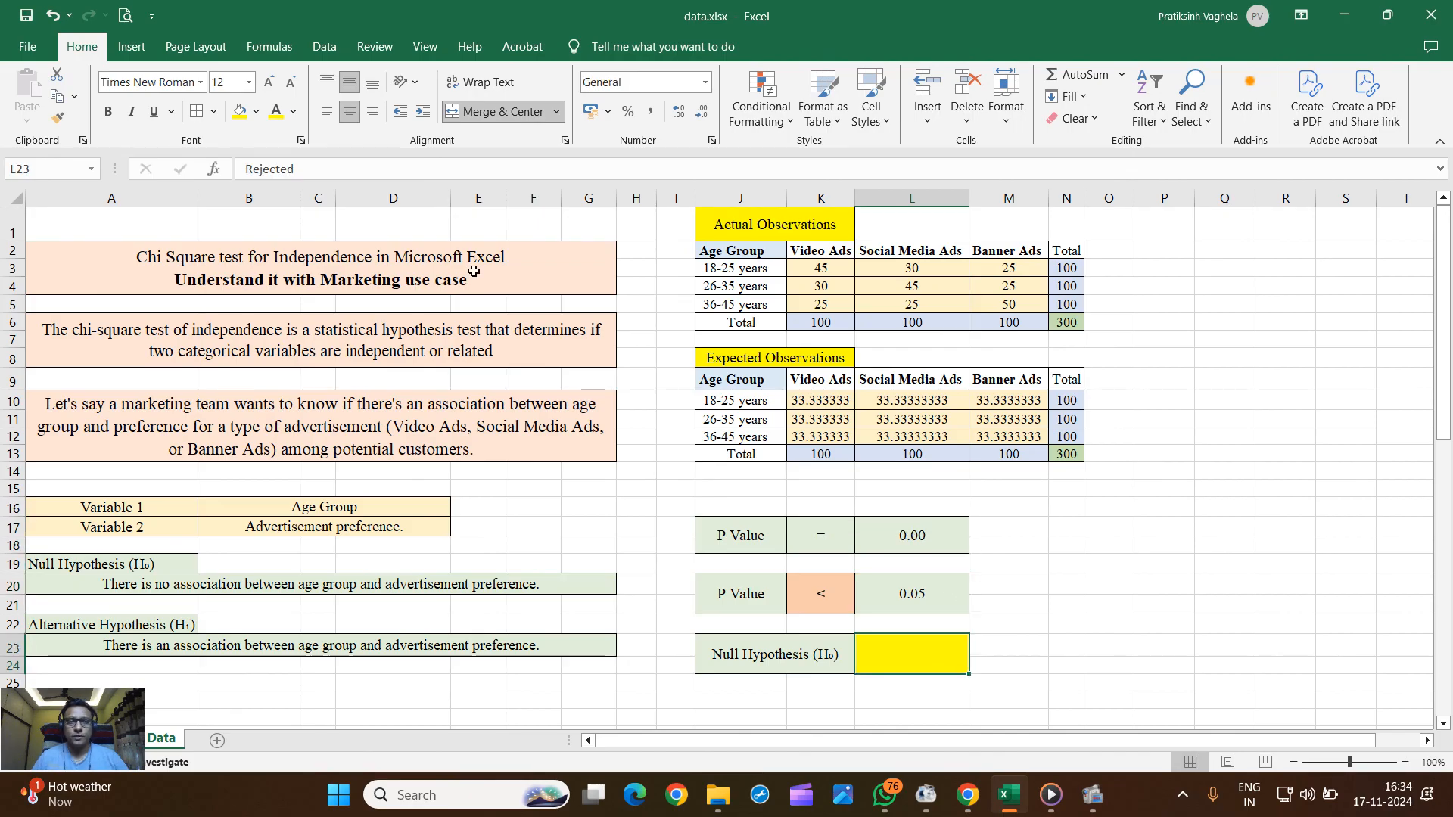
left_click(295, 112)
left_click(325, 165)
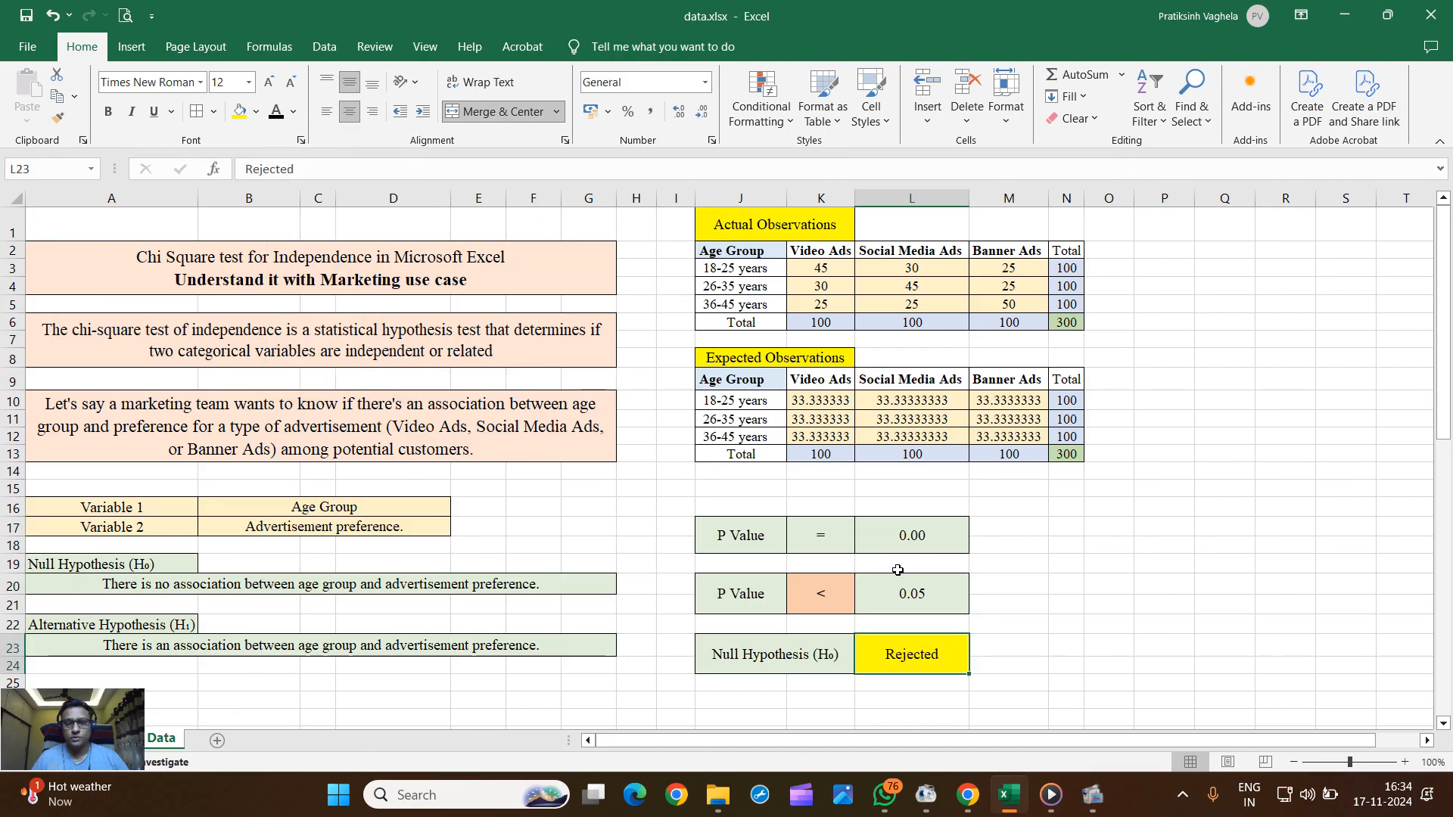
left_click(1019, 660)
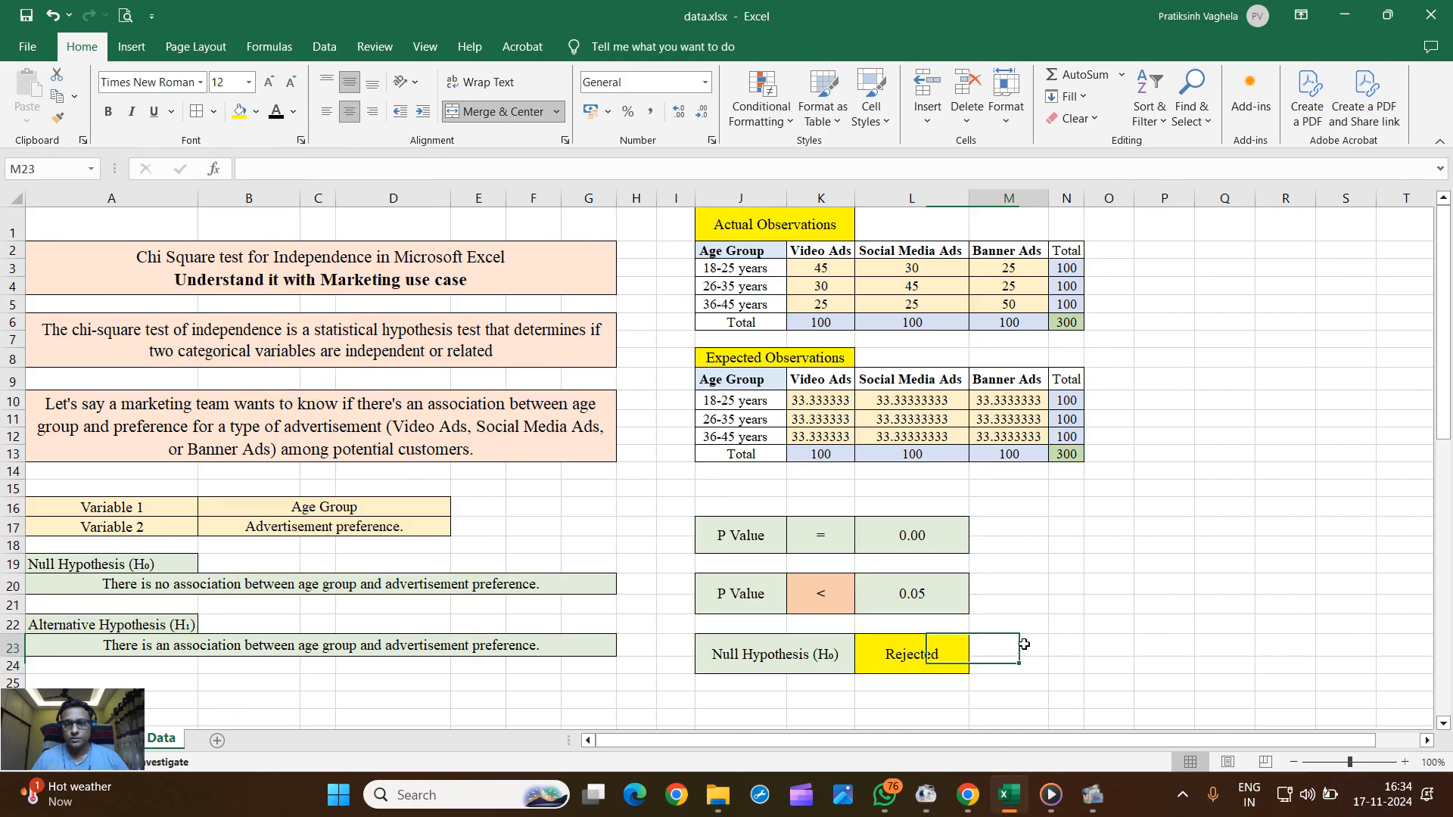
- Review the test conclusion against the alternative hypothesis statement in A23
left_click(915, 684)
scroll(915, 683, "down", 1)
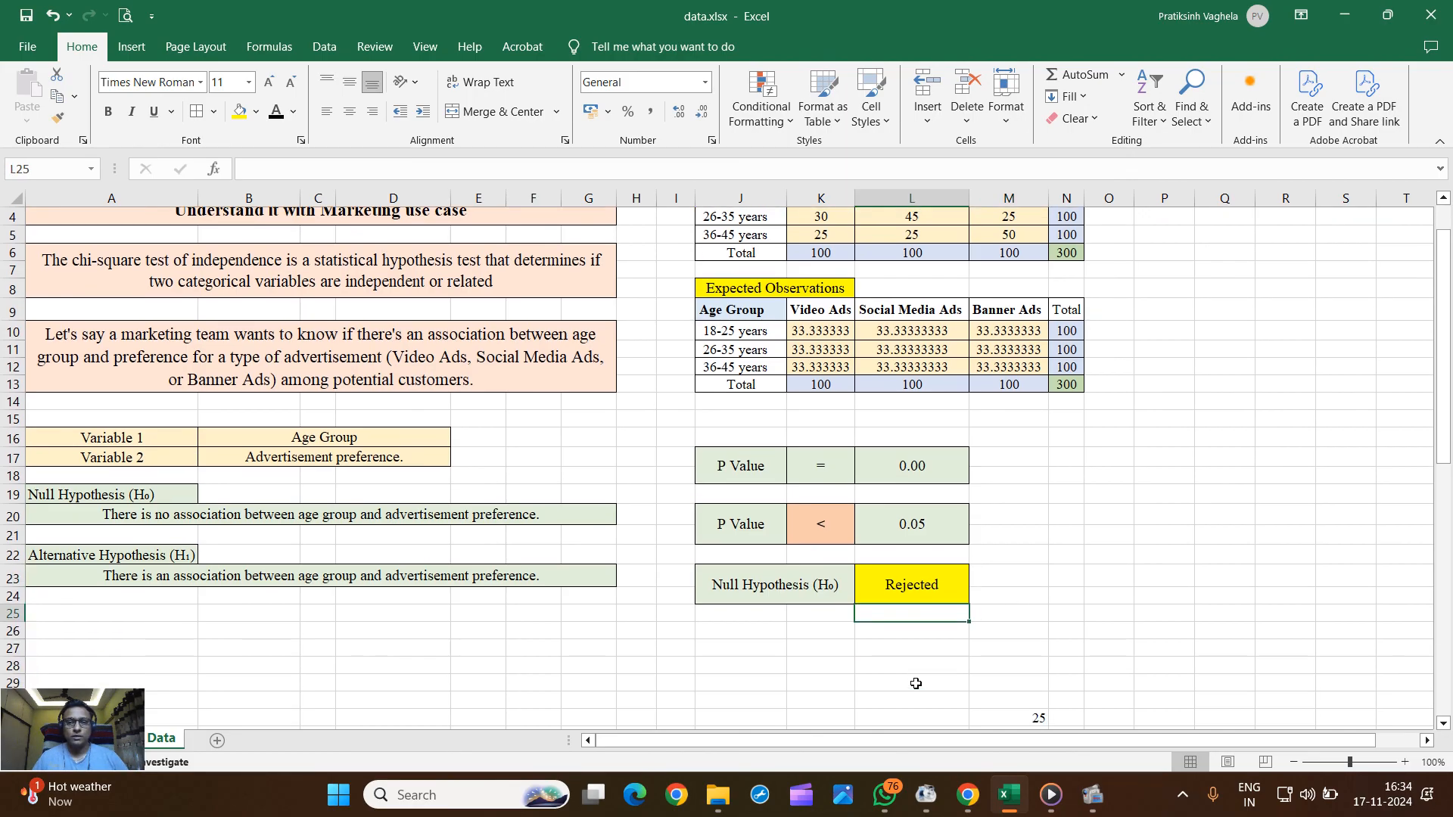
scroll(916, 684, "up", 1)
left_click(97, 648)
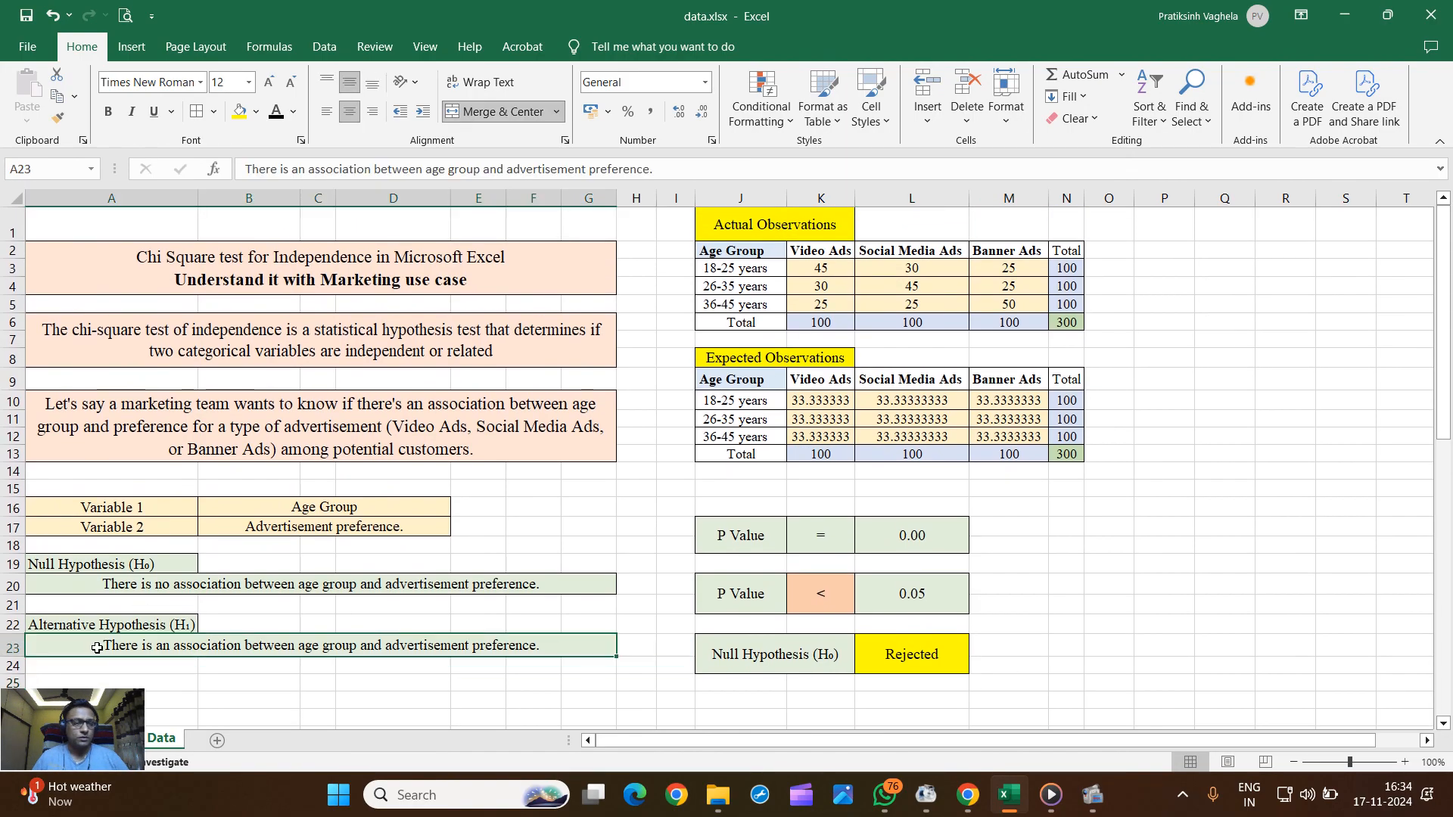